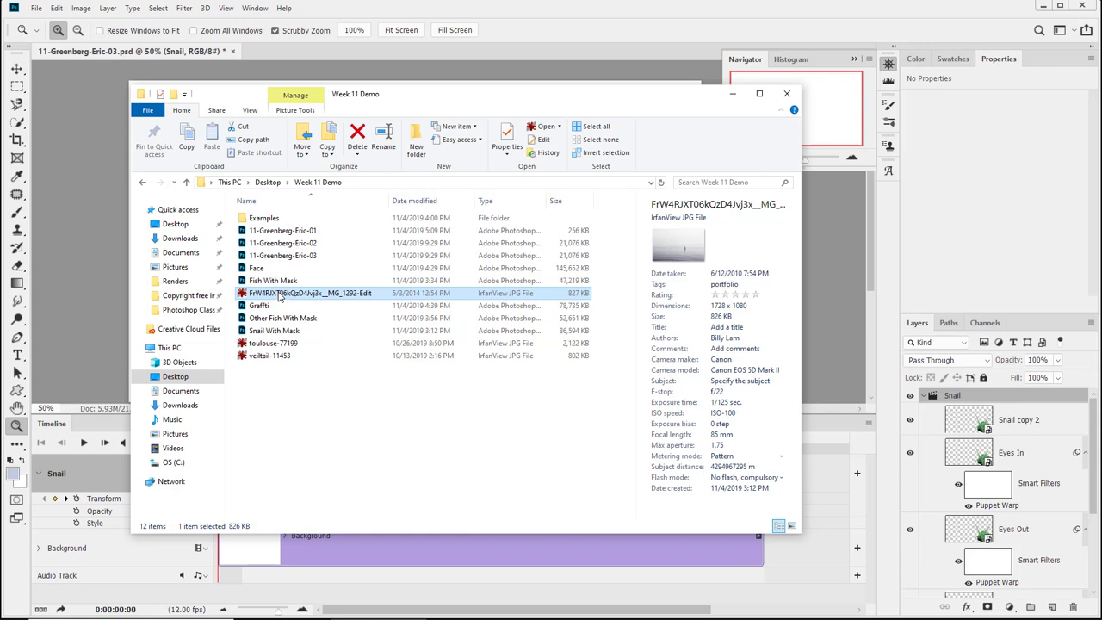
# - Bring the FrW4RJXT06kQzD4Jvj3x__MG_1292-Edit photo into the snail animation document and scale it to cover the whole canvas
pyautogui.click(71, 251)
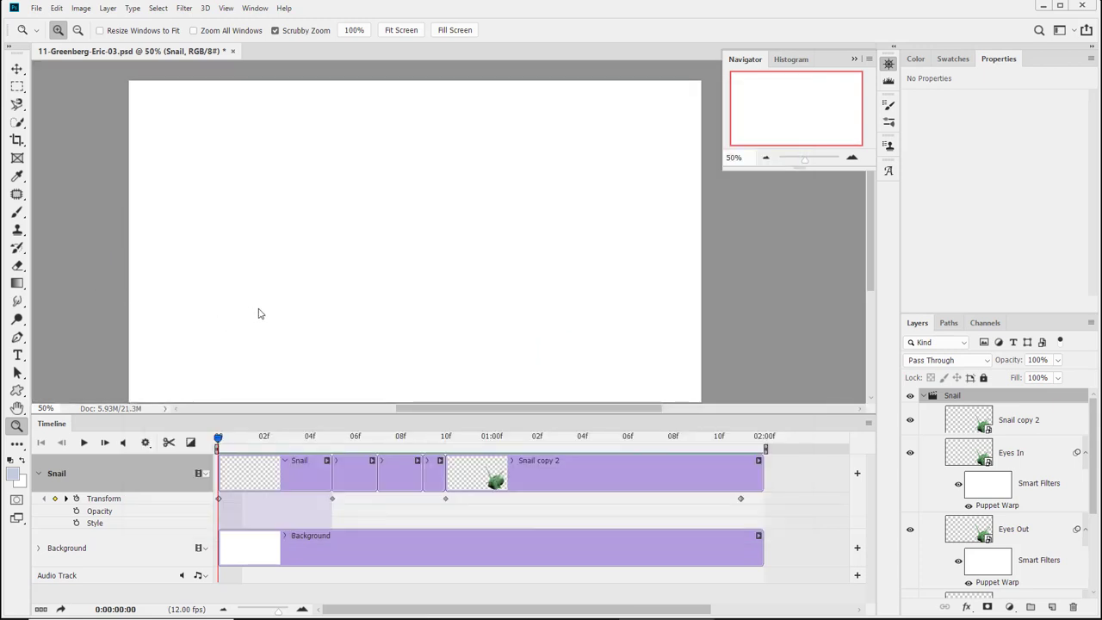
pyautogui.moveTo(243, 107); pyautogui.dragTo(241, 110)
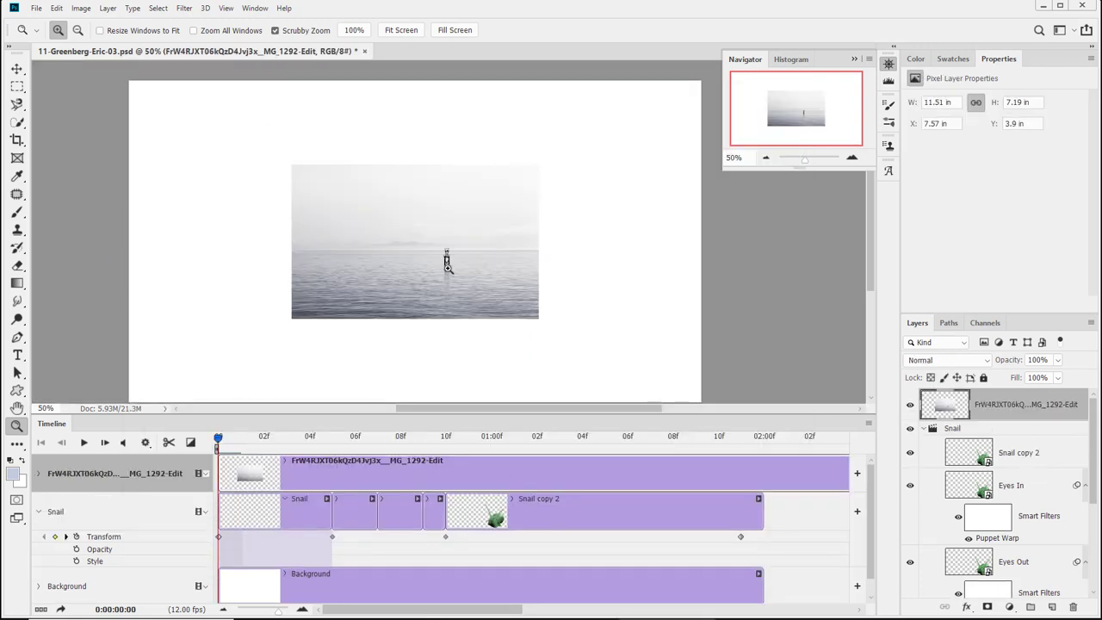
pyautogui.keyDown('alt'); pyautogui.click(233, 217); pyautogui.keyUp('alt')
pyautogui.keyDown('alt'); pyautogui.click(233, 216); pyautogui.keyUp('alt')
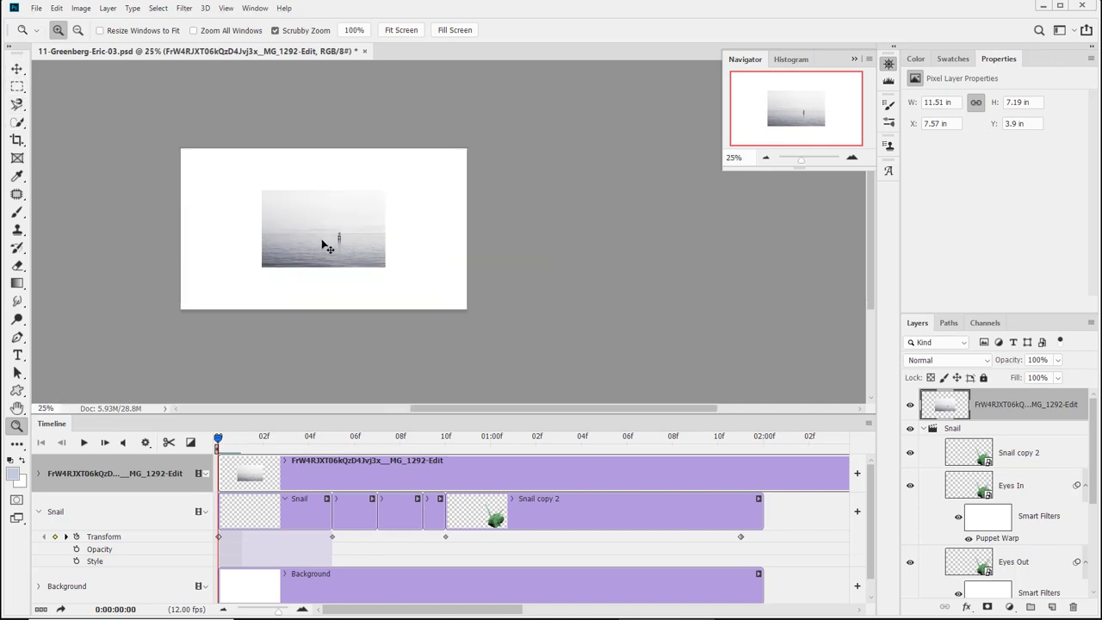
pyautogui.hotkey('ctrl', 't')
pyautogui.moveTo(385, 267); pyautogui.dragTo(479, 296)
pyautogui.press('Return')
pyautogui.press('z')
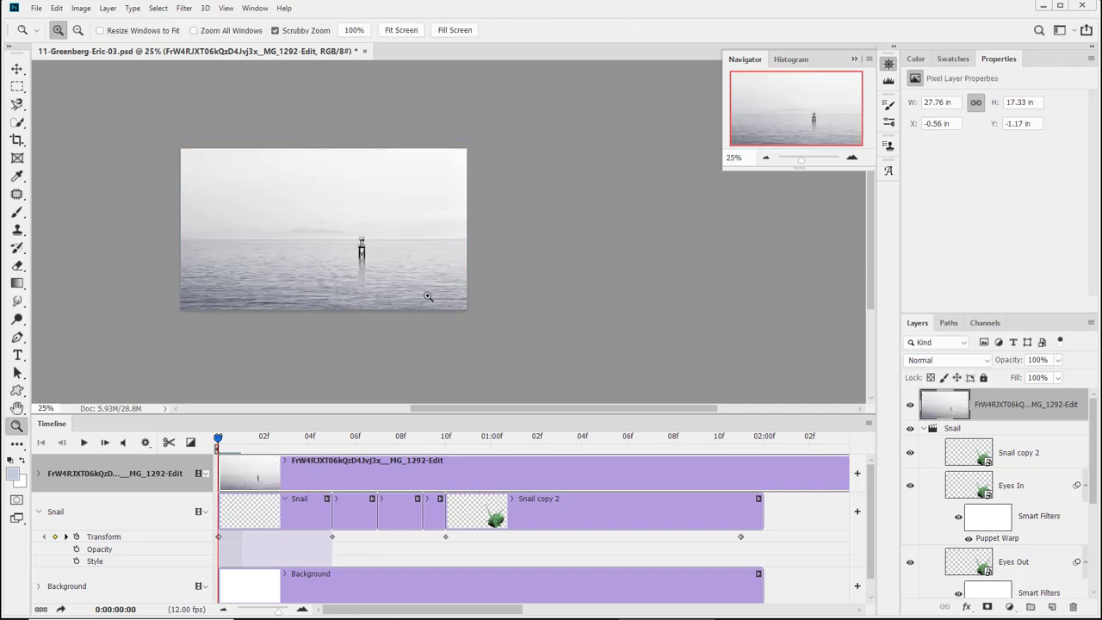
pyautogui.click(296, 179)
pyautogui.moveTo(296, 178); pyautogui.dragTo(305, 238)
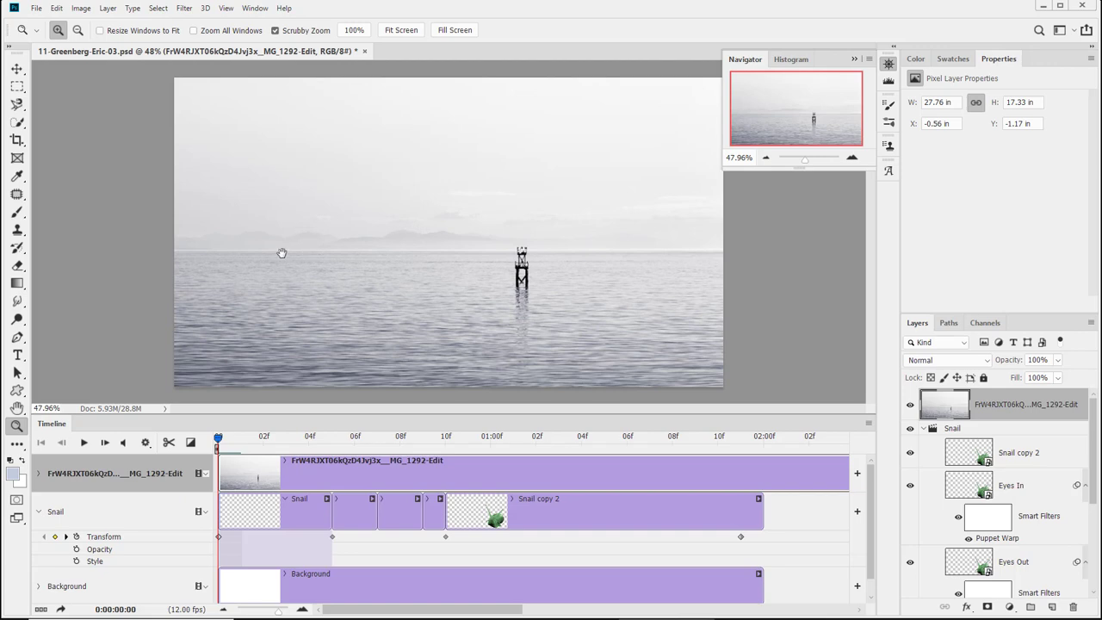
pyautogui.click(371, 260)
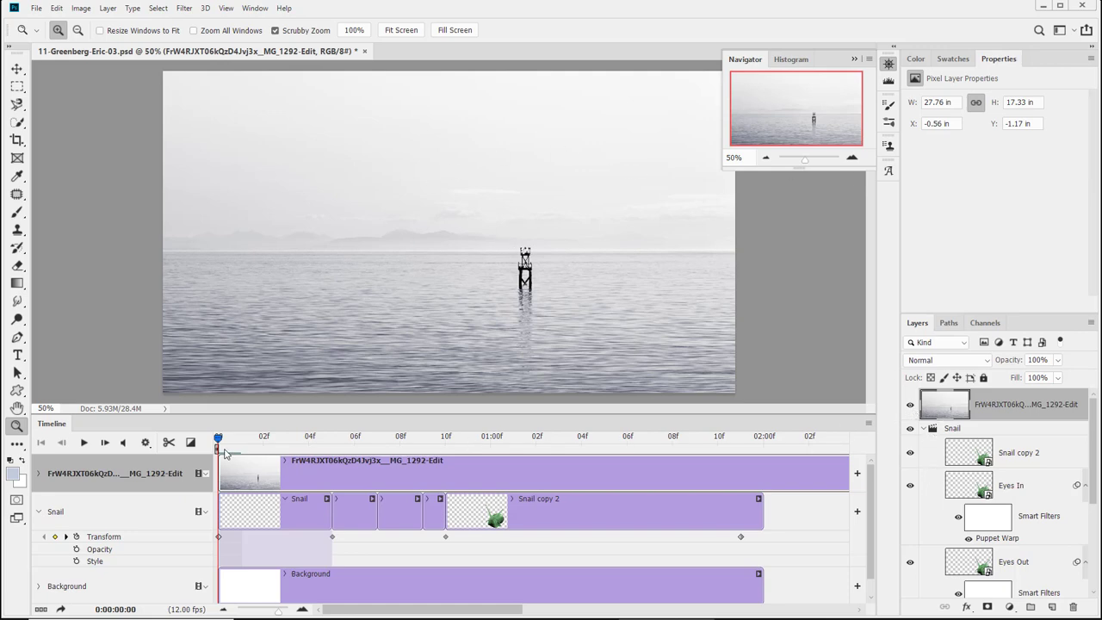
# - Collapse the Snail video group and move the seascape photo layer directly beneath it
pyautogui.moveTo(229, 440)
pyautogui.mouseDown()
pyautogui.moveTo(602, 440)
pyautogui.moveTo(241, 440)
pyautogui.mouseUp()
pyautogui.press('Left')
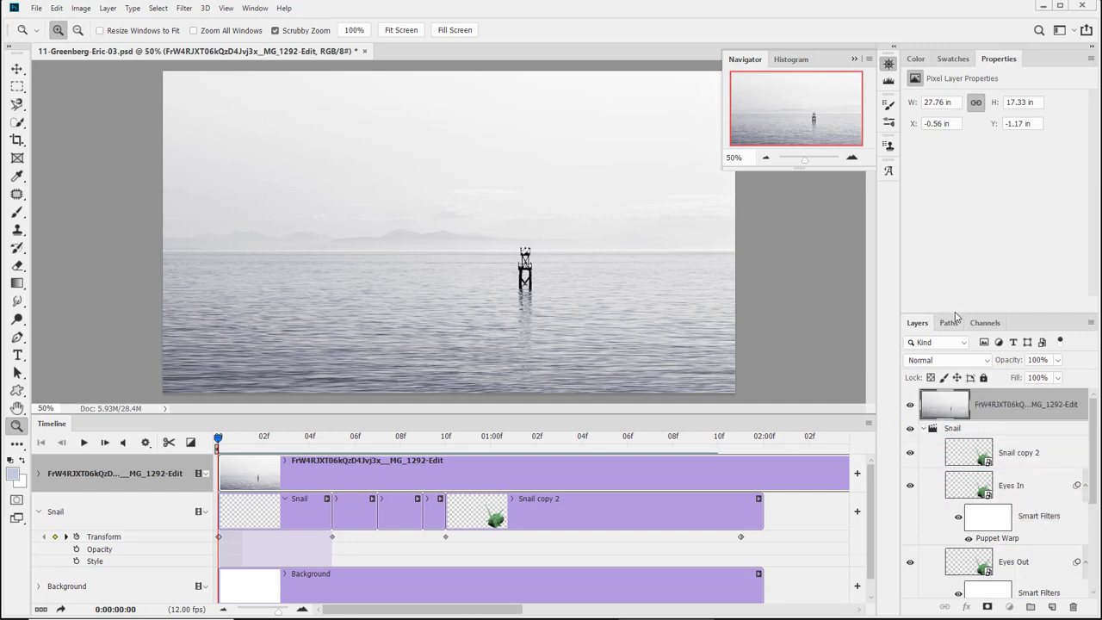
pyautogui.moveTo(954, 313); pyautogui.dragTo(954, 221)
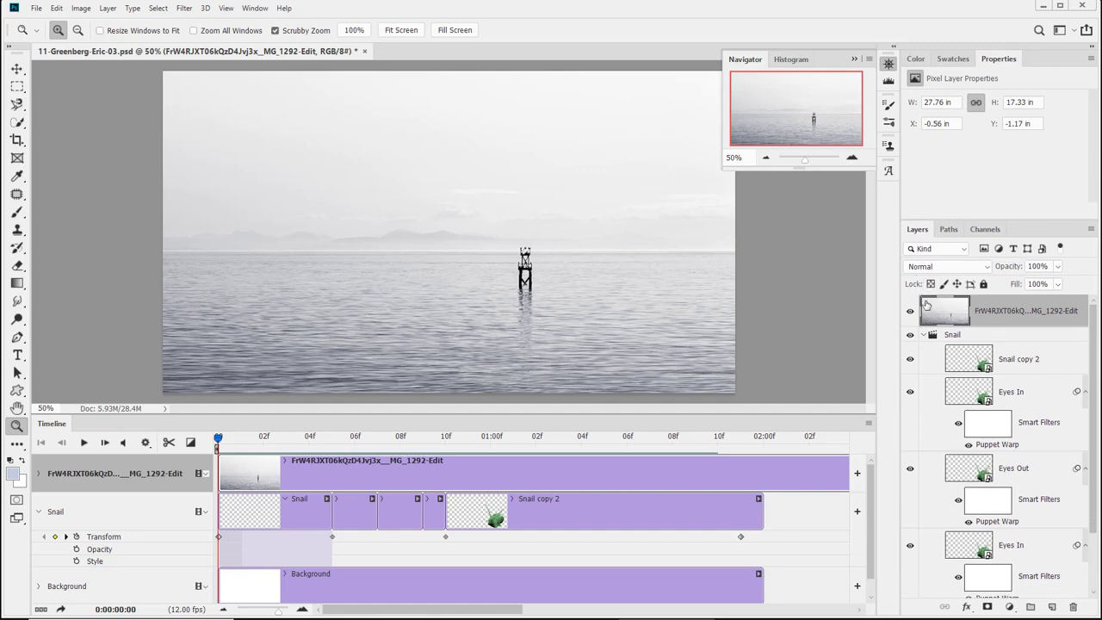
pyautogui.click(923, 335)
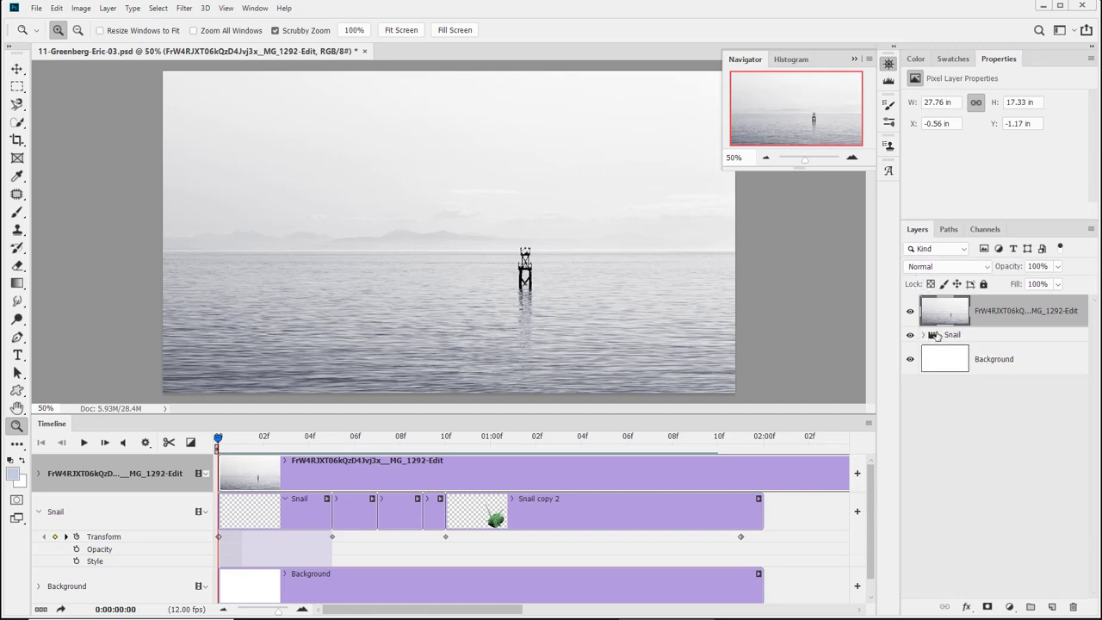
pyautogui.moveTo(940, 309); pyautogui.dragTo(940, 343)
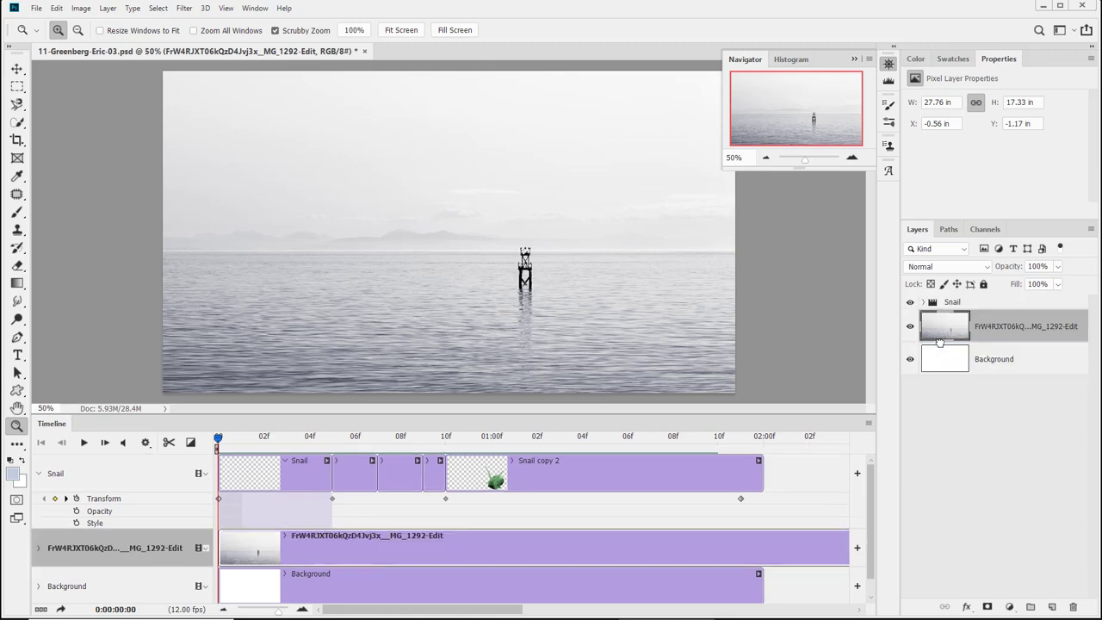
# - Rename the seascape photo layer as Background
pyautogui.doubleClick(1015, 327)
pyautogui.write('Ba')
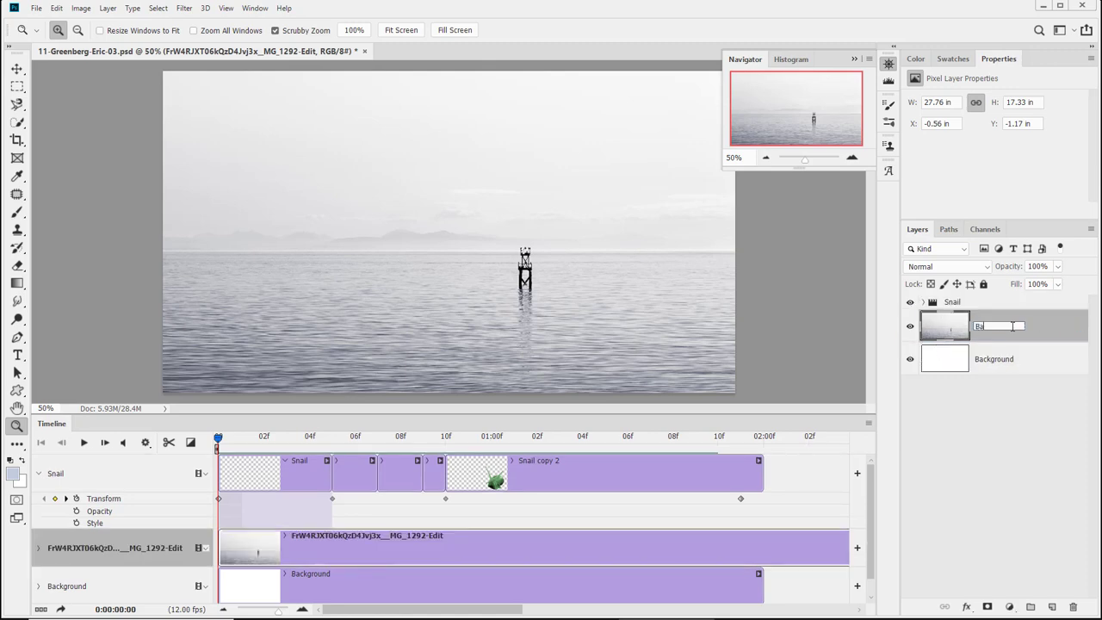
pyautogui.write('ckground')
pyautogui.press('Return')
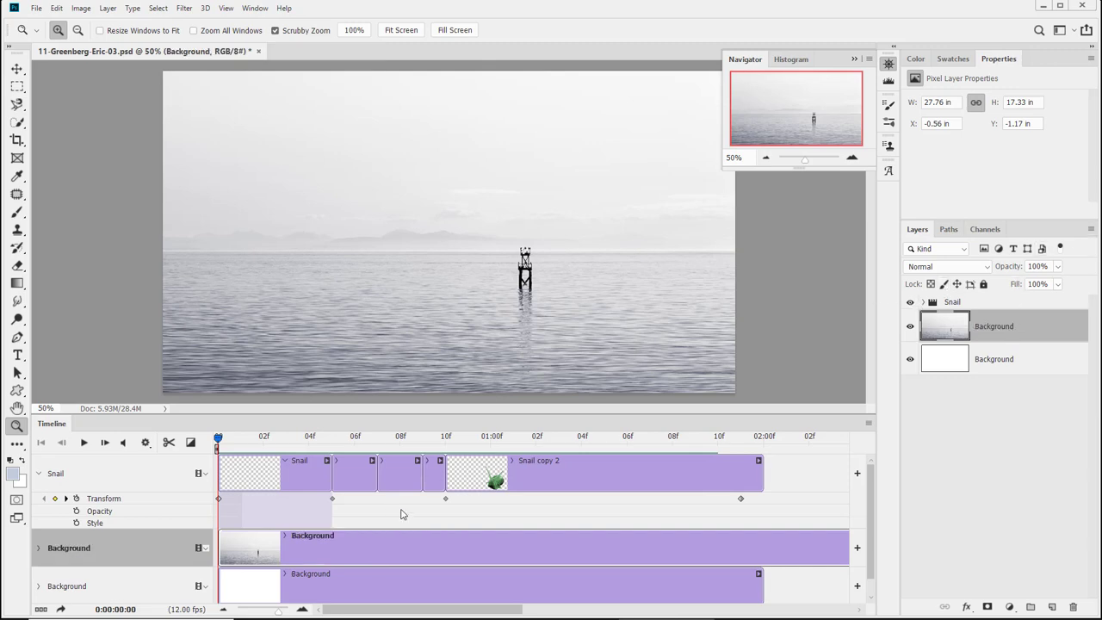
# - Play the animation with the seascape photo behind the snail and stop it past the four-second mark
pyautogui.press('space')
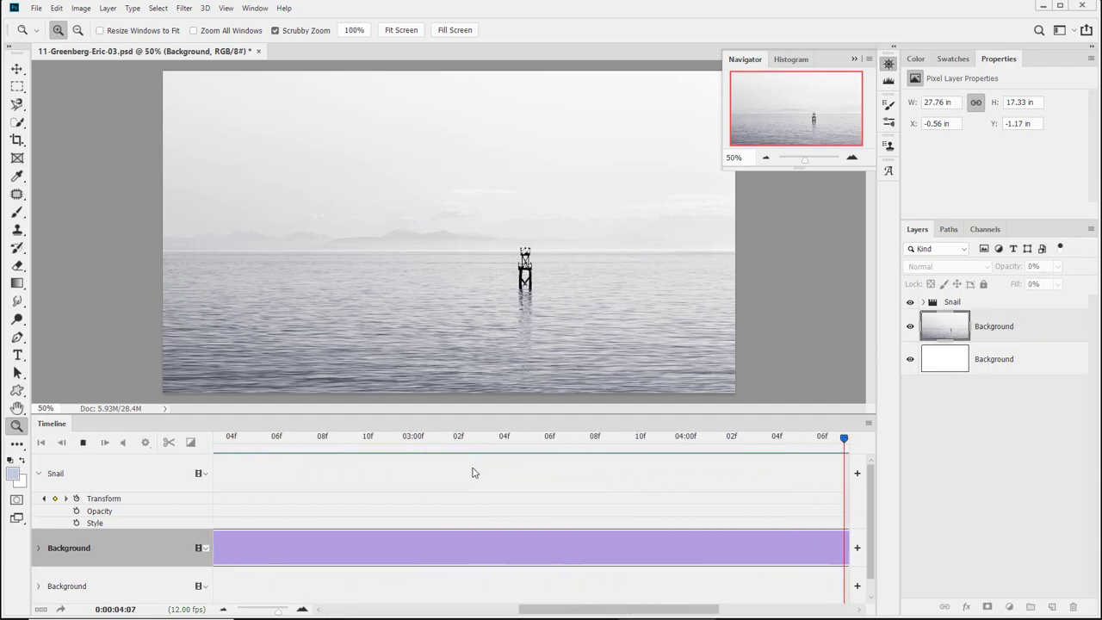
pyautogui.press('space')
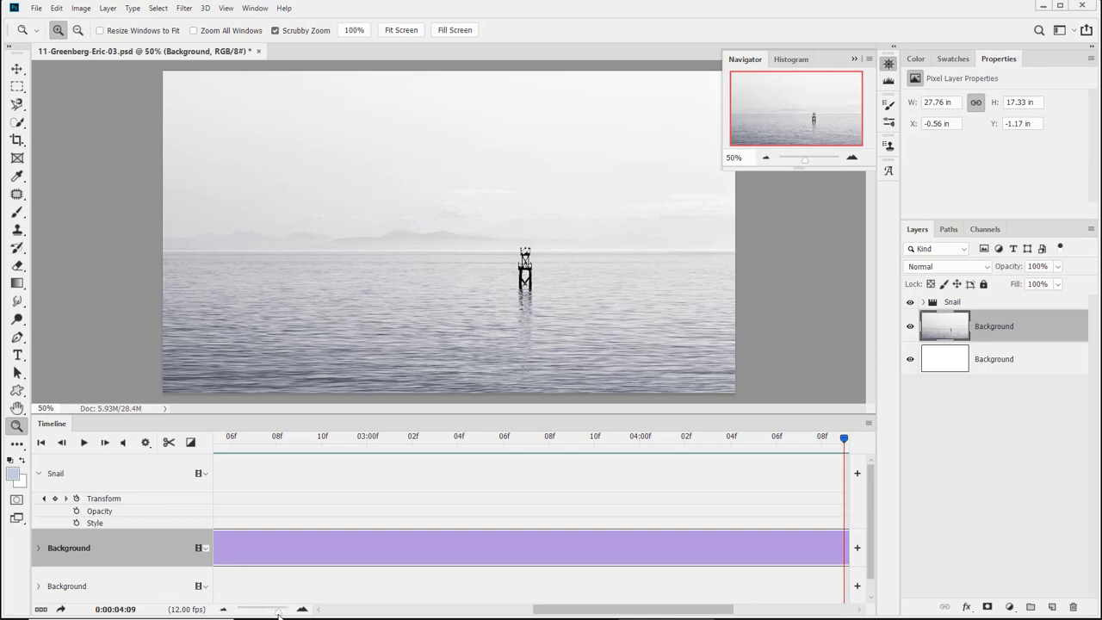
pyautogui.moveTo(278, 614); pyautogui.dragTo(261, 615)
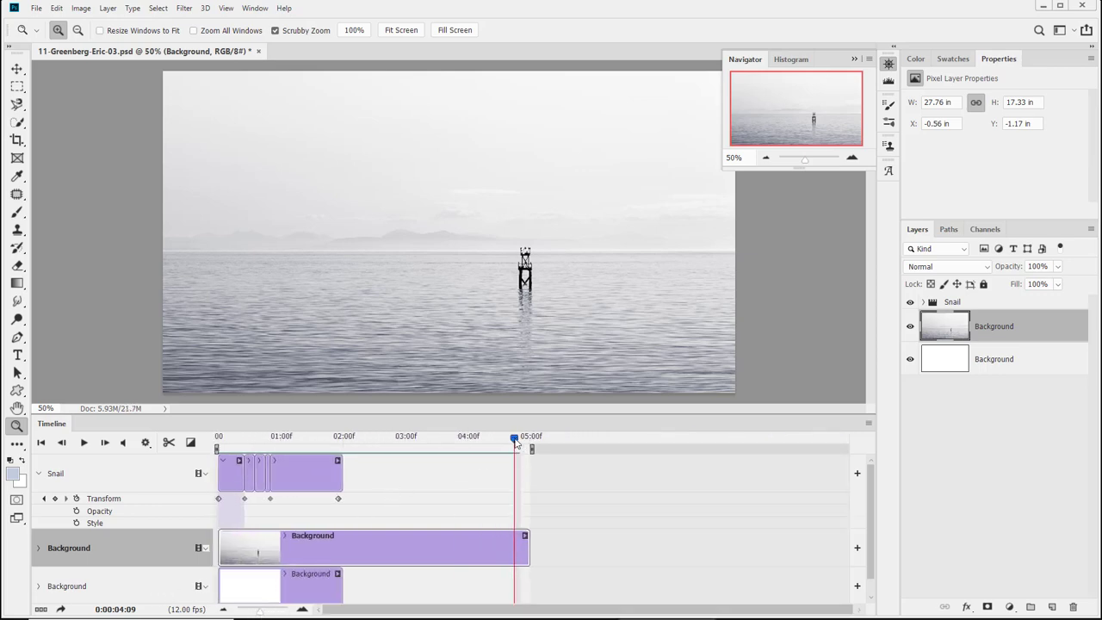
# - Trim the end of the seascape Background clip at 0:00:02:00, where the snail clips end
pyautogui.moveTo(516, 441); pyautogui.dragTo(346, 451)
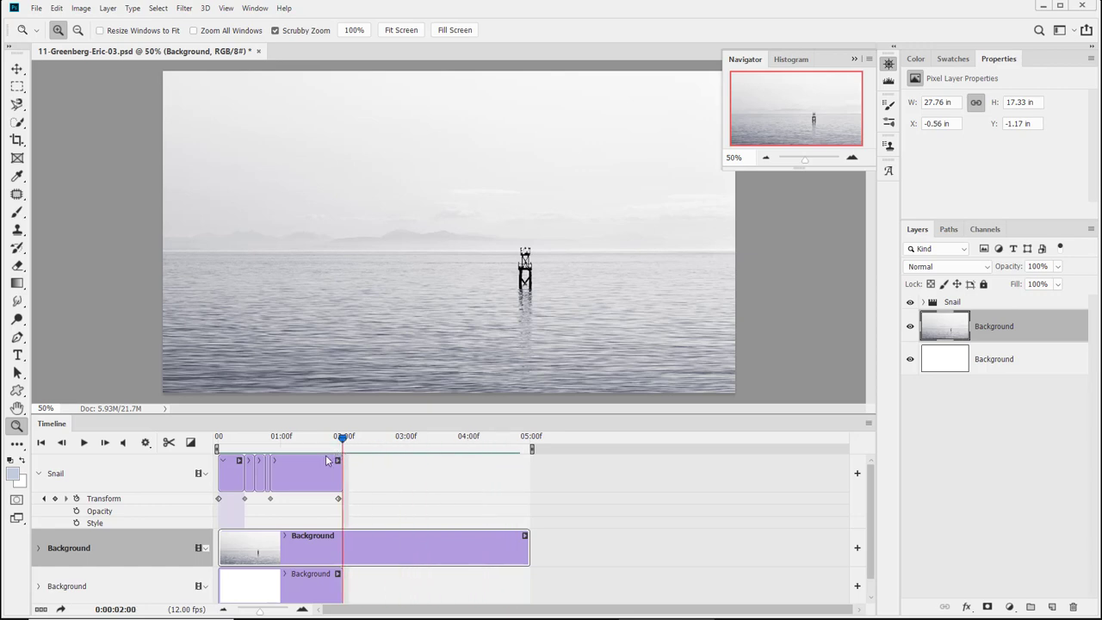
pyautogui.click(243, 482)
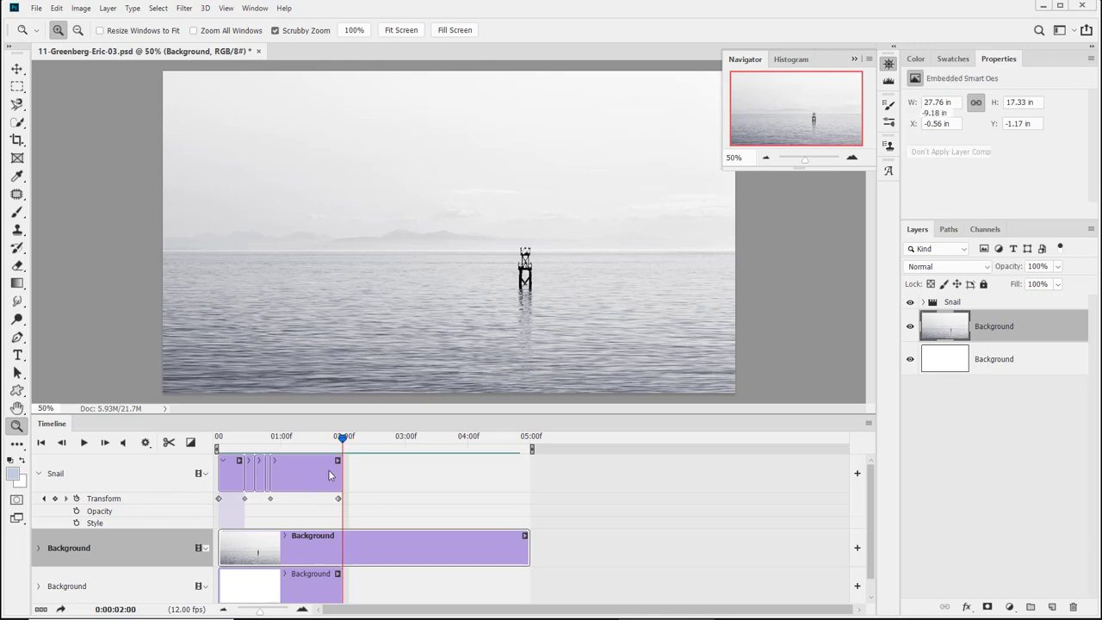
pyautogui.click(45, 499)
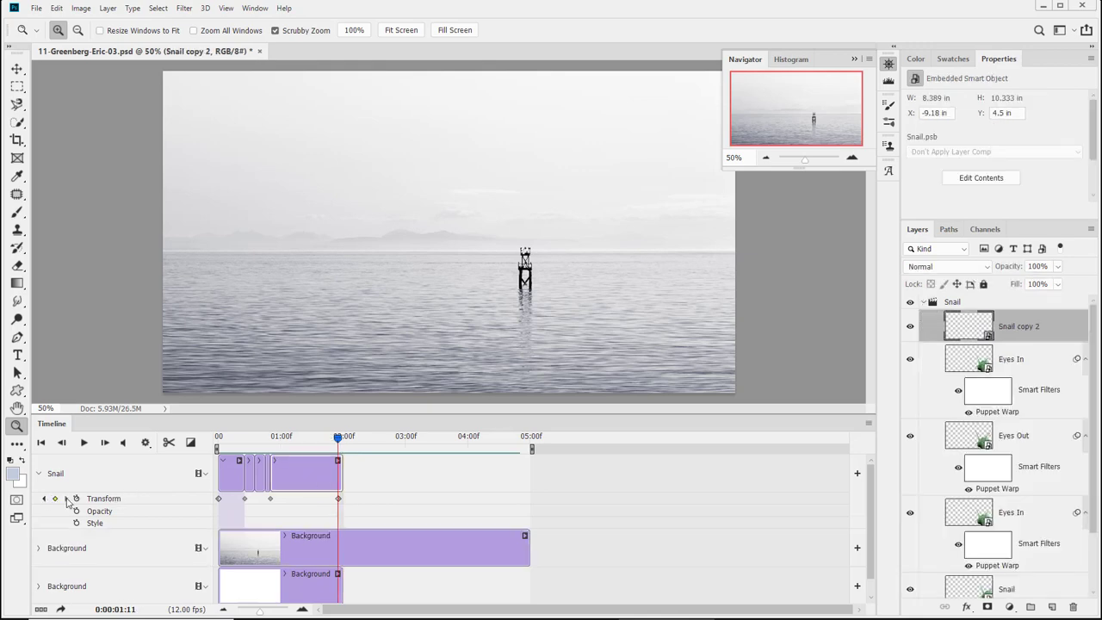
pyautogui.moveTo(341, 442); pyautogui.dragTo(344, 441)
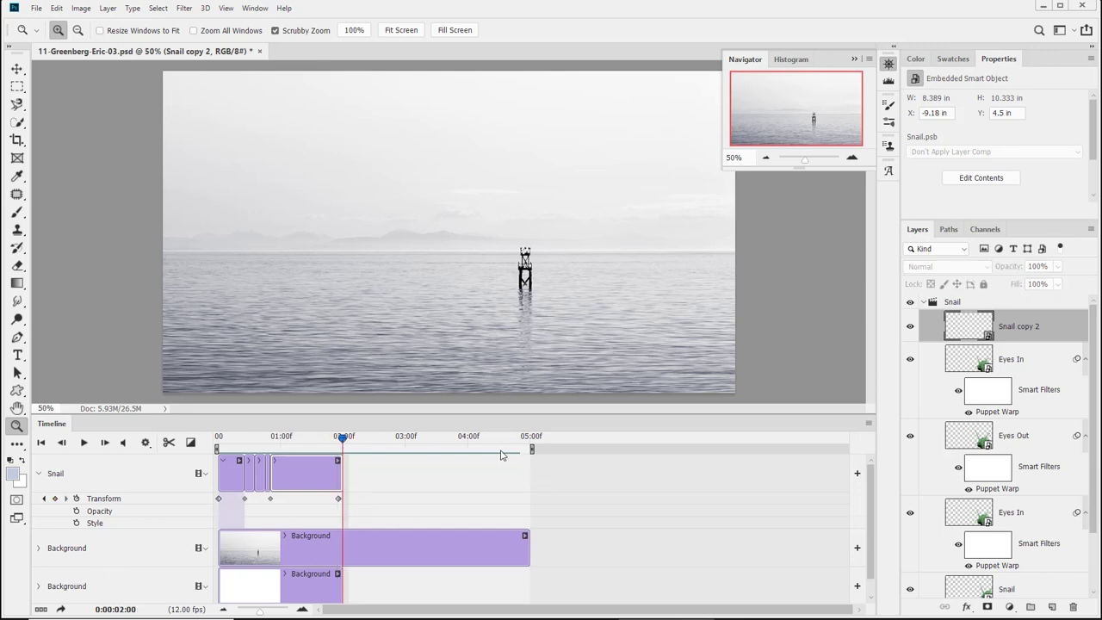
pyautogui.click(412, 551)
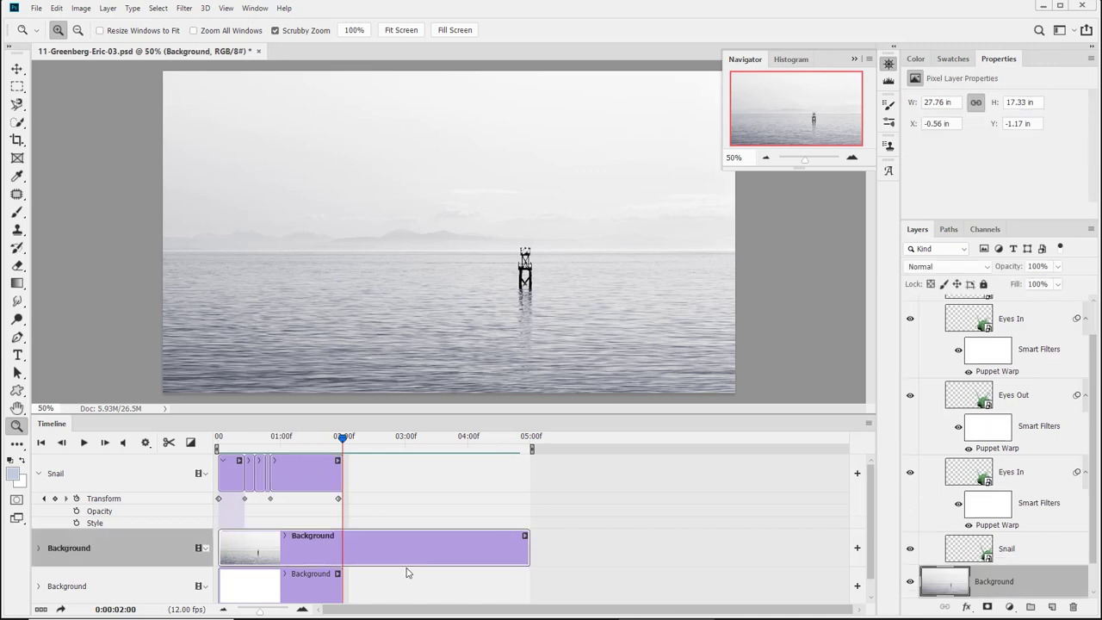
pyautogui.click(866, 425)
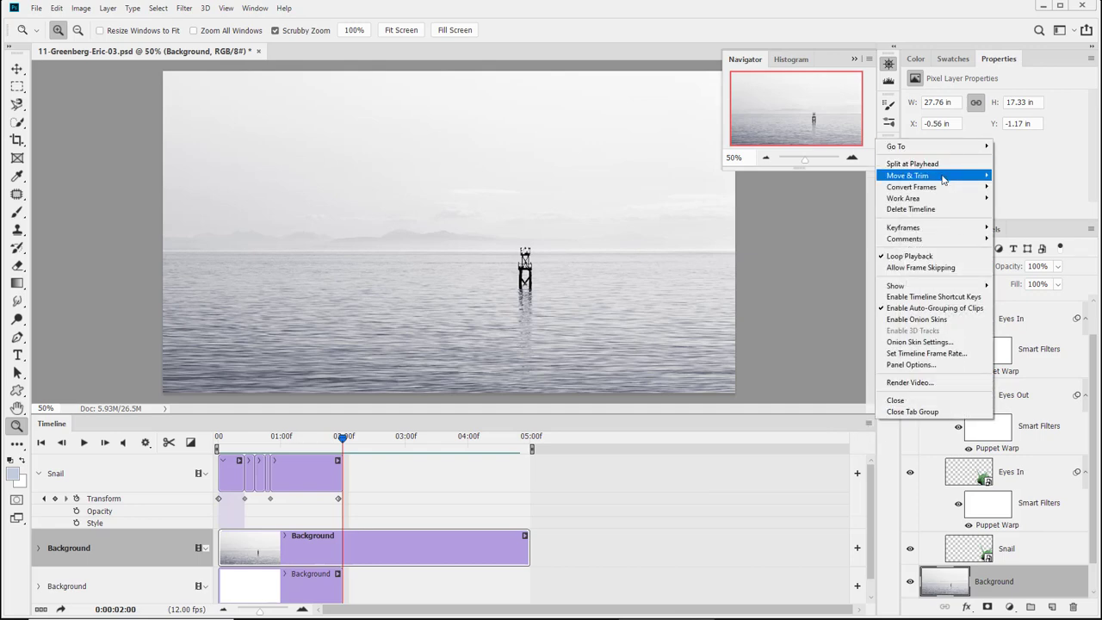
pyautogui.moveTo(943, 179)
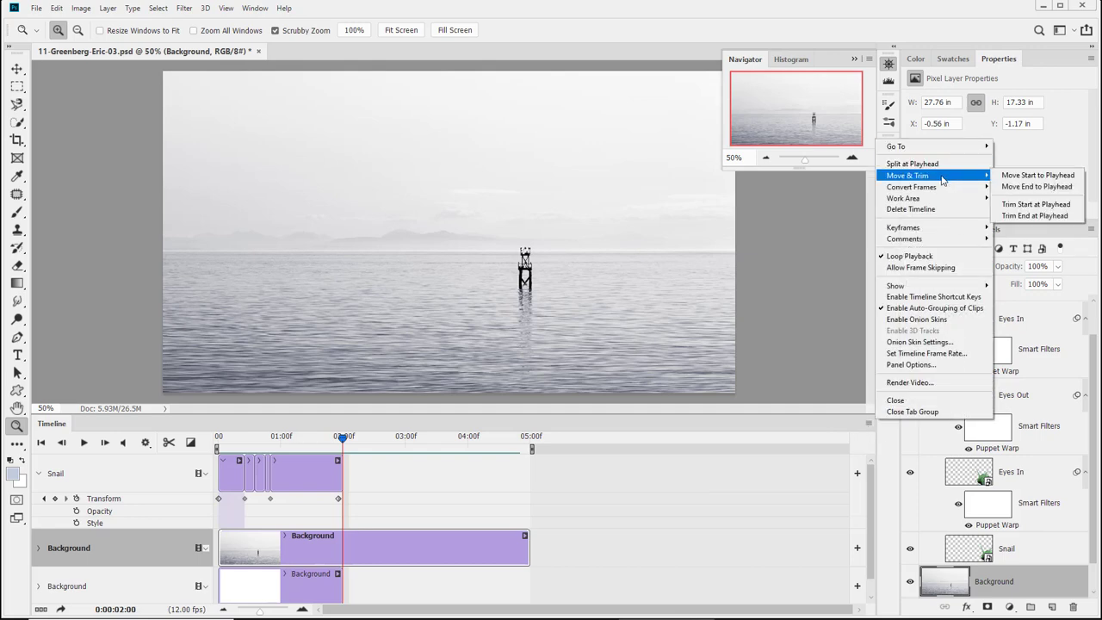
pyautogui.click(1035, 216)
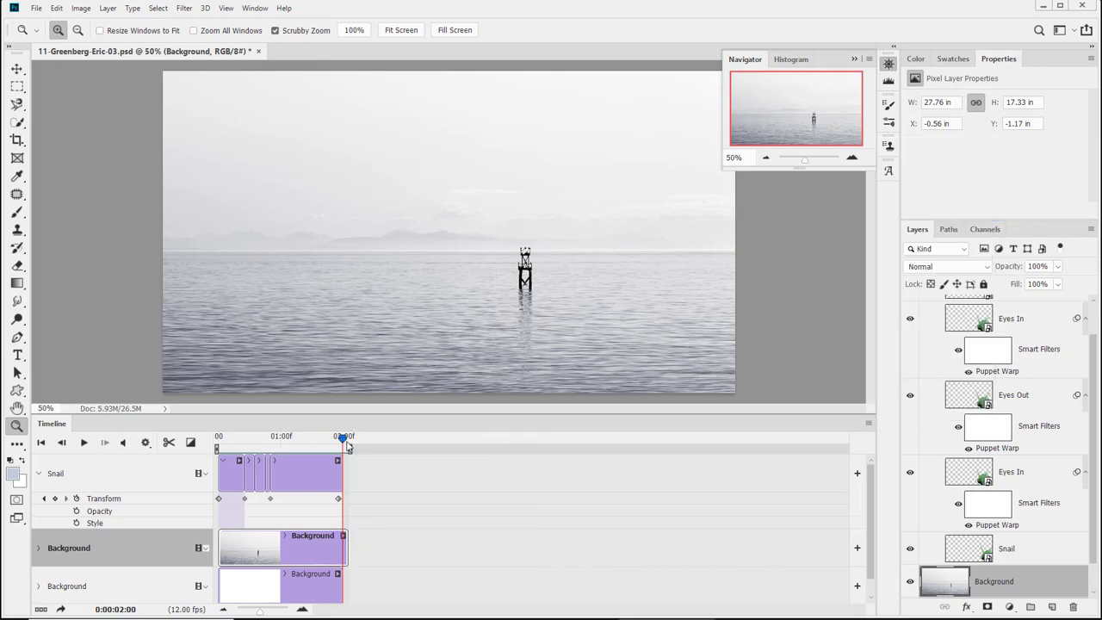
# - Play back the shortened animation and return the playhead to the first frame
pyautogui.press('space')
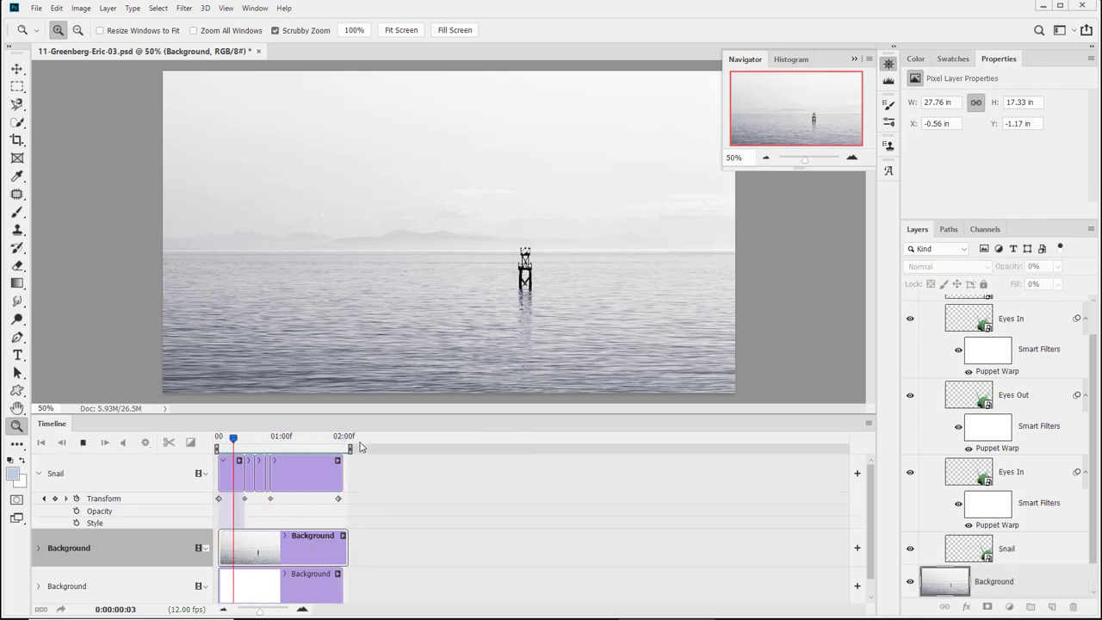
pyautogui.press('space')
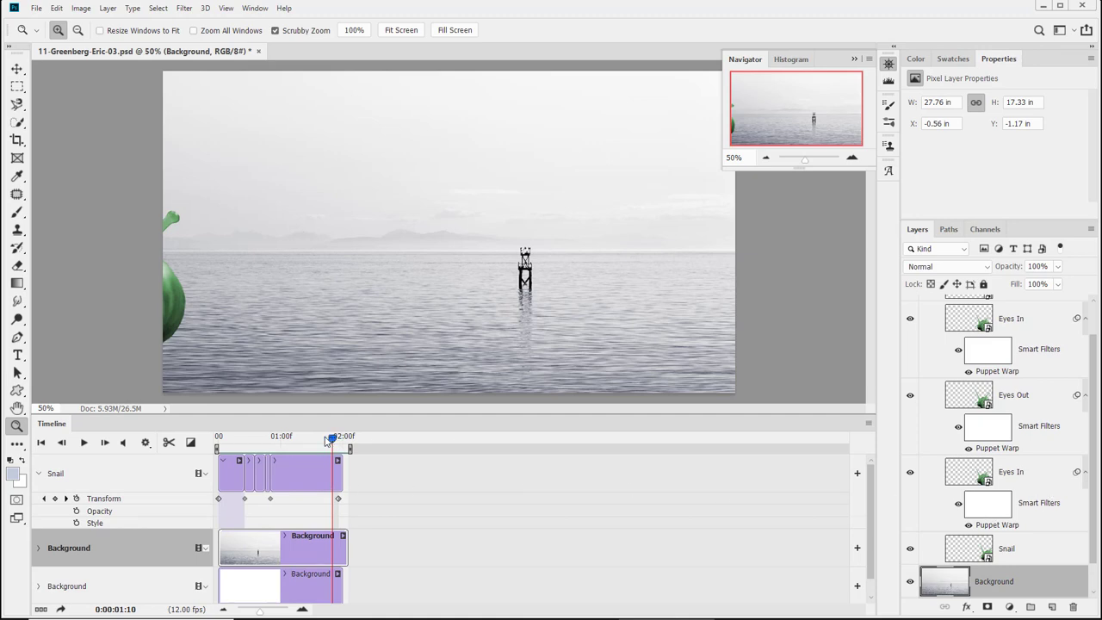
pyautogui.moveTo(327, 441); pyautogui.dragTo(217, 441)
pyautogui.scroll(1, 1012, 425)
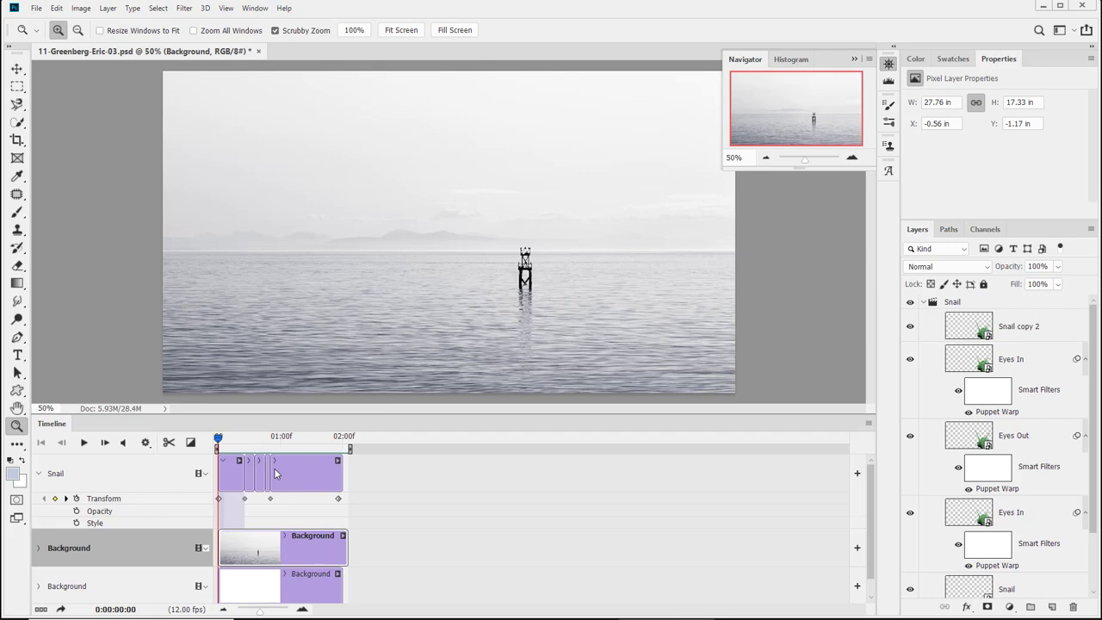
# - Save the document as a new Photoshop file, changing the number at the end of its name to 04
pyautogui.hotkey('ctrl', 'shift', 's')
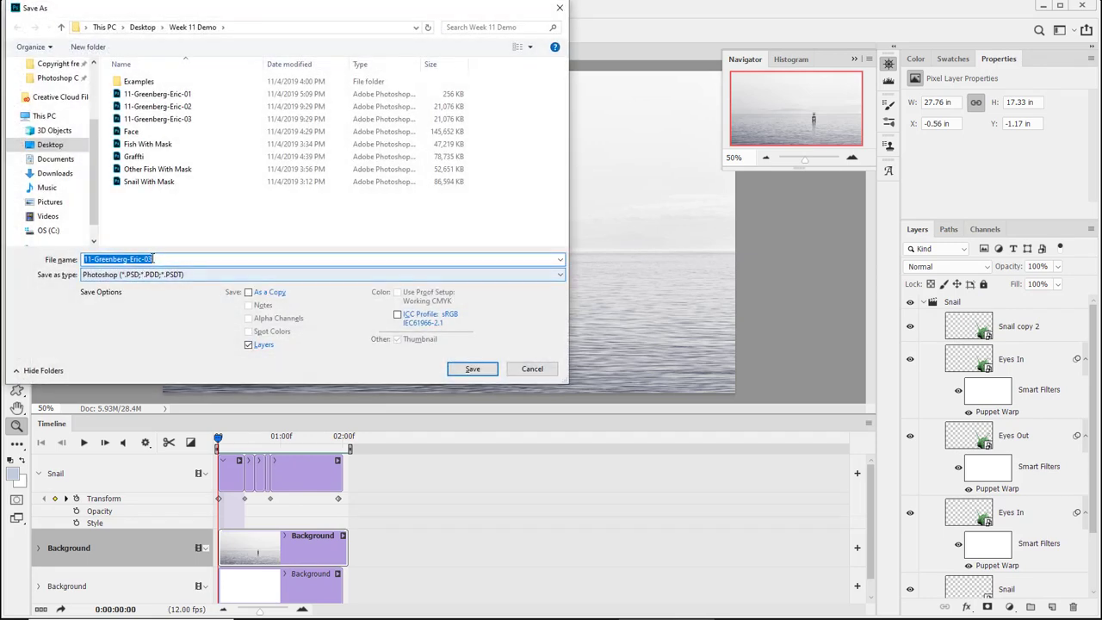
pyautogui.click(148, 258)
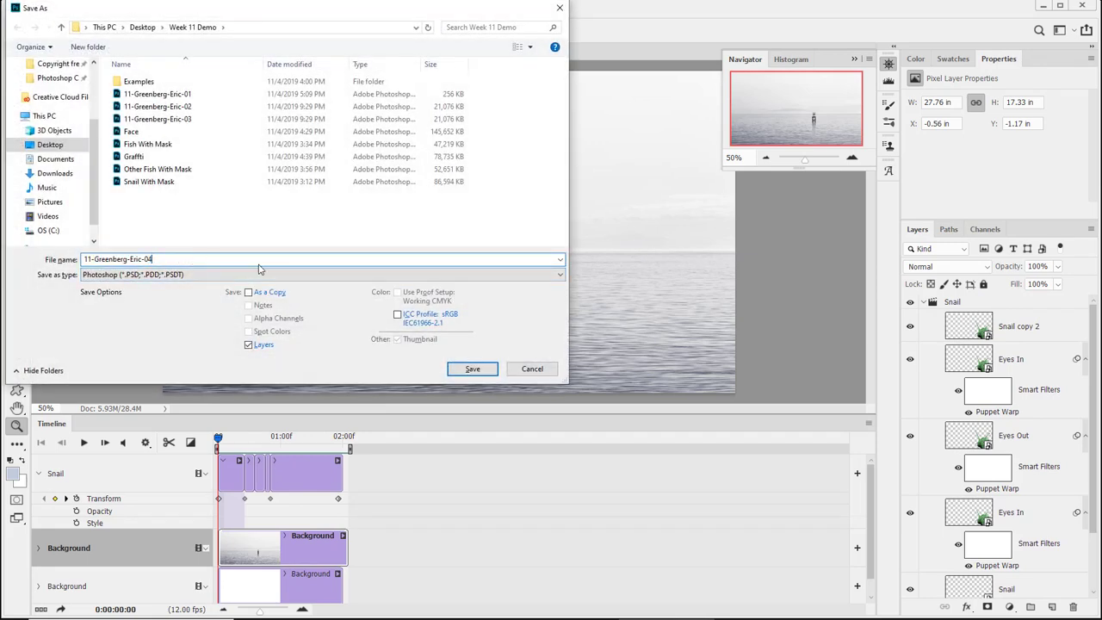
pyautogui.write('4')
pyautogui.press('Return')
pyautogui.press('Return')
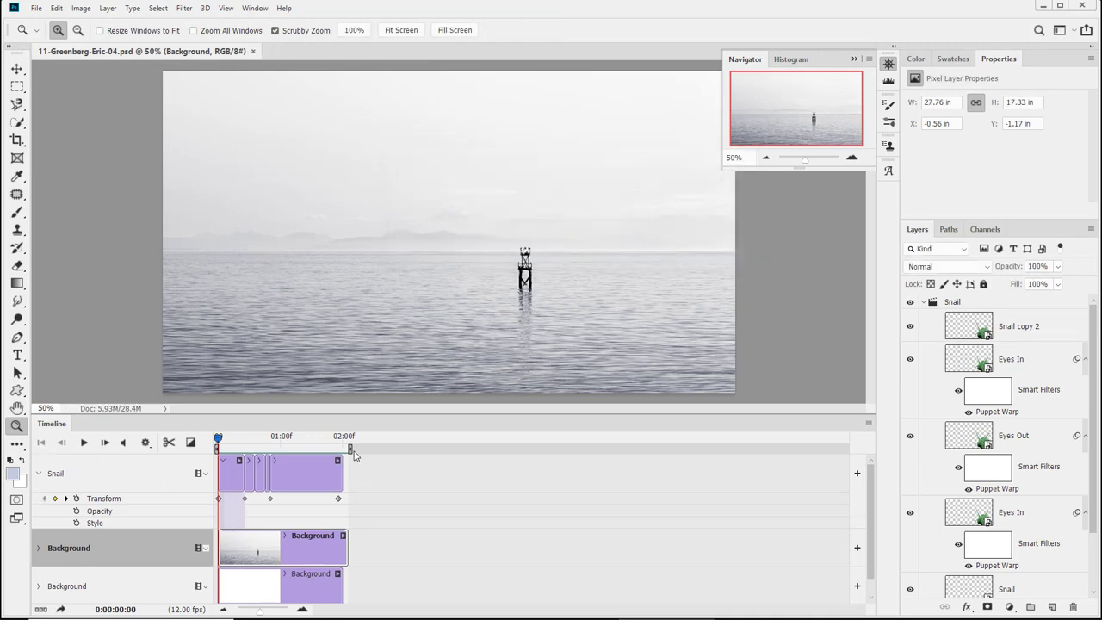
# - Replay the animation several times from the first frame to examine the snail's motion over the seascape
pyautogui.moveTo(218, 441)
pyautogui.mouseDown()
pyautogui.moveTo(353, 442)
pyautogui.moveTo(209, 448)
pyautogui.mouseUp()
pyautogui.press('space')
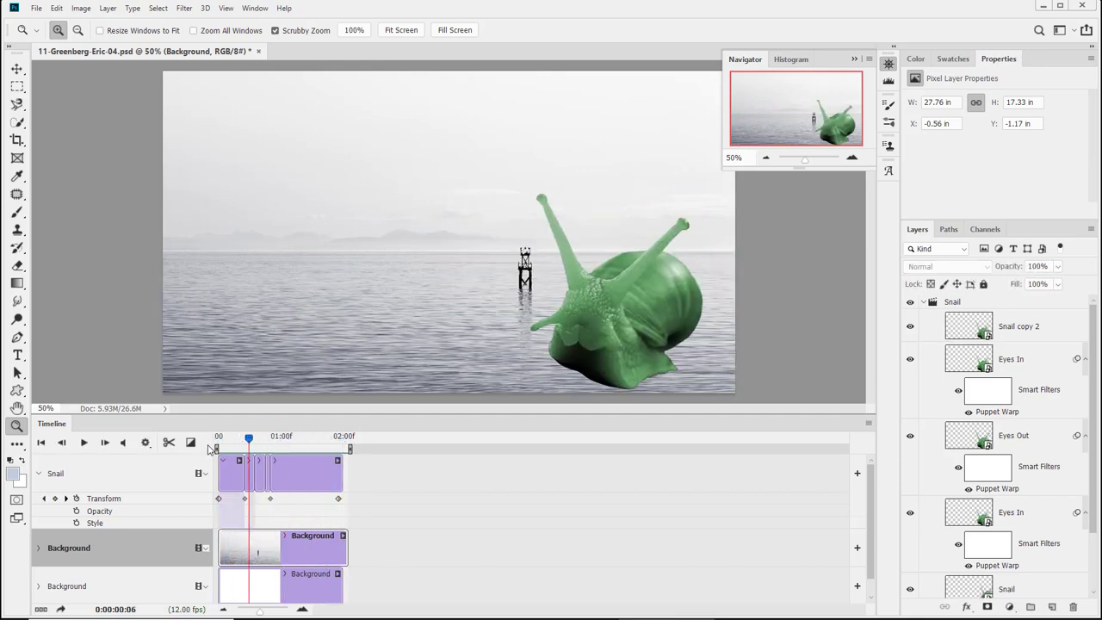
pyautogui.press('space')
pyautogui.press('space')
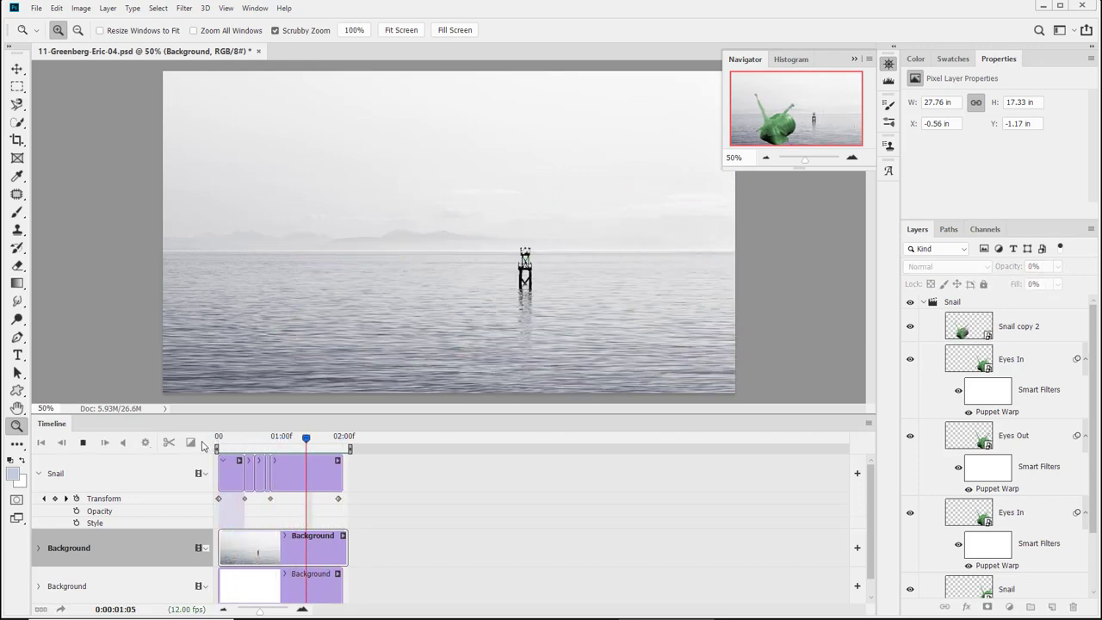
pyautogui.press('space')
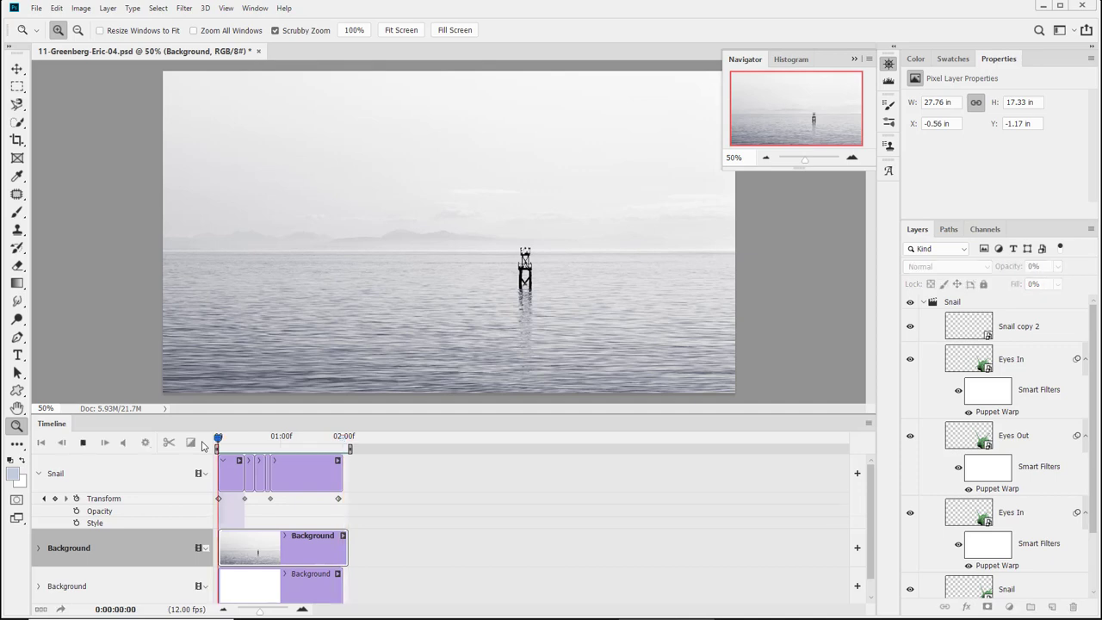
pyautogui.press('space')
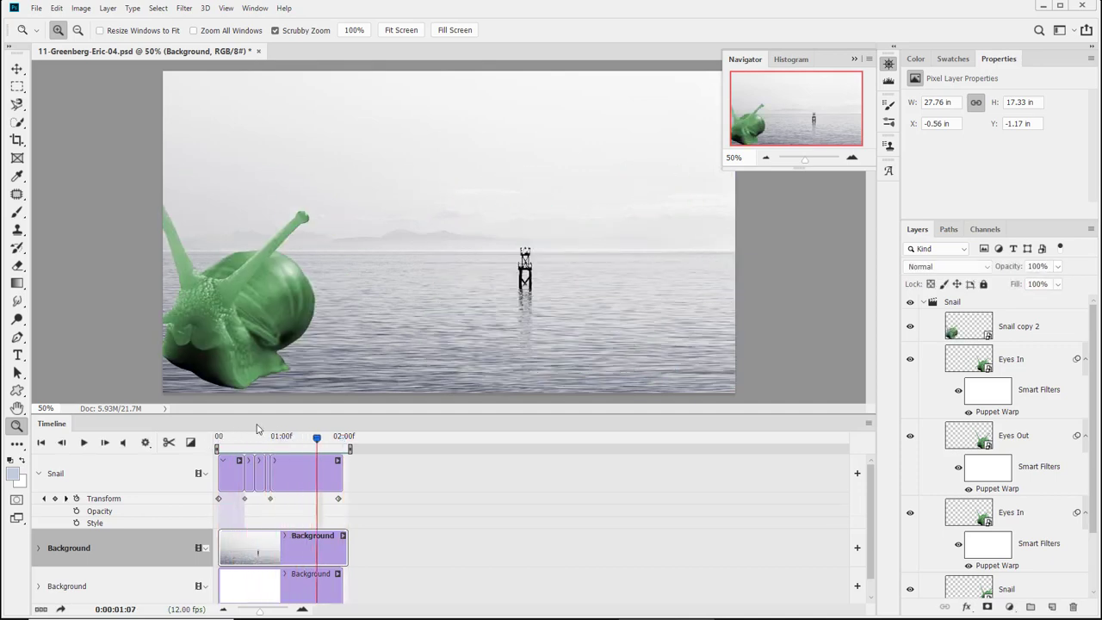
pyautogui.moveTo(318, 443); pyautogui.dragTo(222, 458)
pyautogui.press('space')
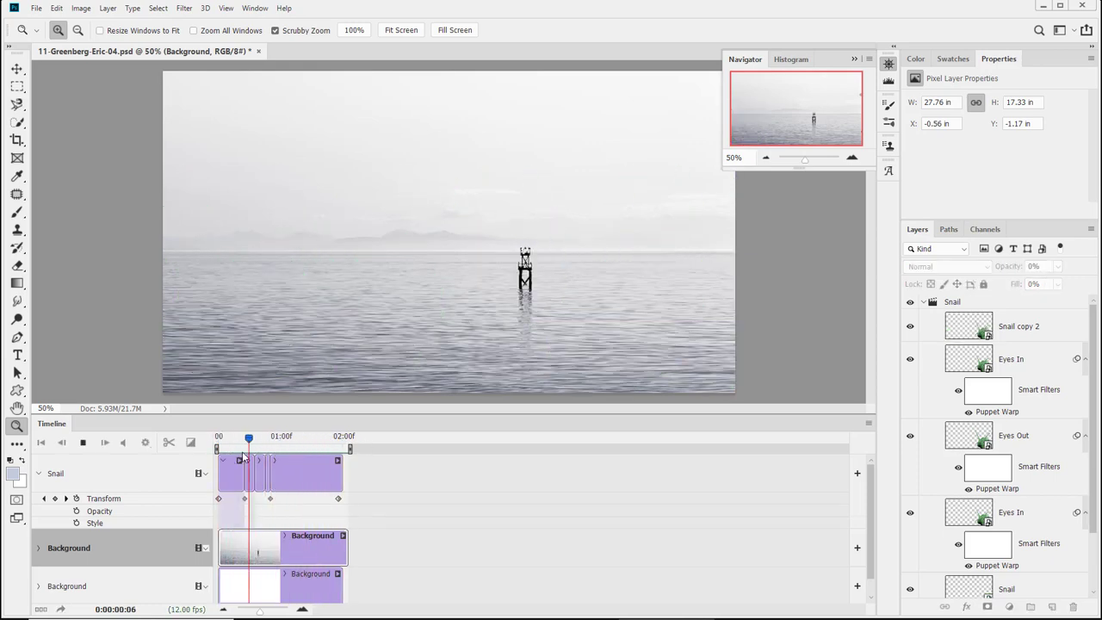
pyautogui.press('space')
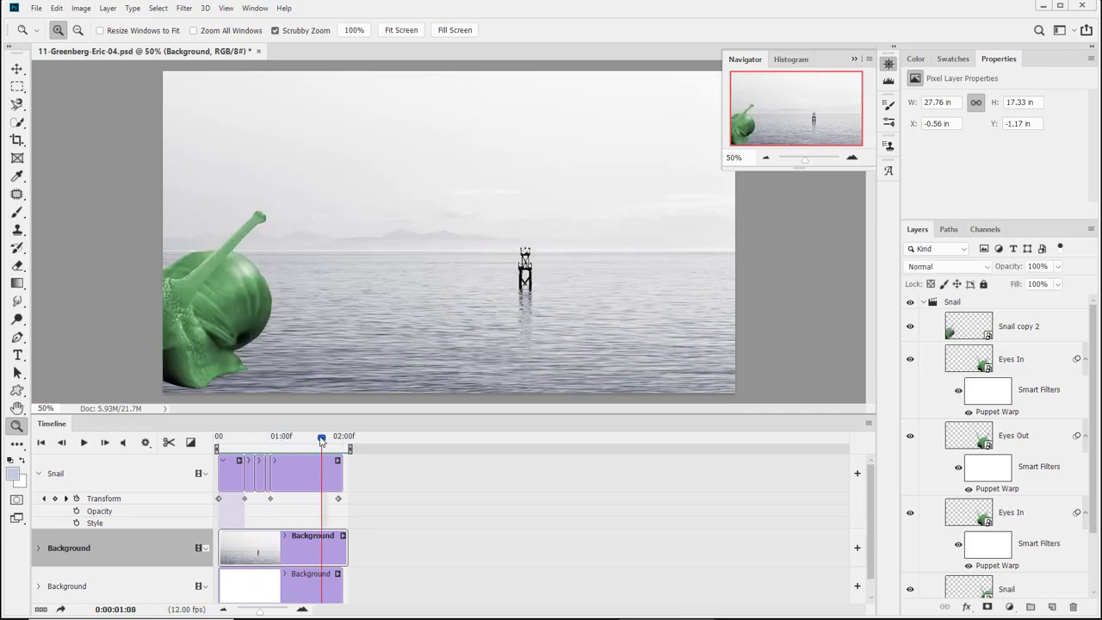
# - Scrub and replay the snail animation to examine its exit from the scene, and return the playhead to the first frame
pyautogui.moveTo(312, 439); pyautogui.dragTo(331, 482)
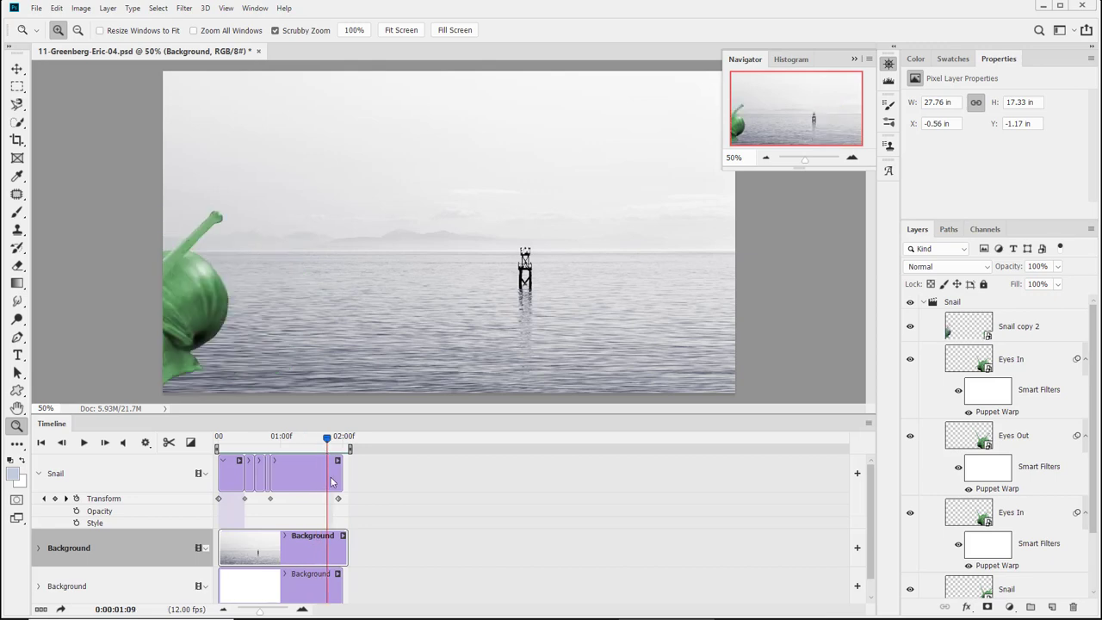
pyautogui.moveTo(330, 441); pyautogui.dragTo(213, 452)
pyautogui.press('space')
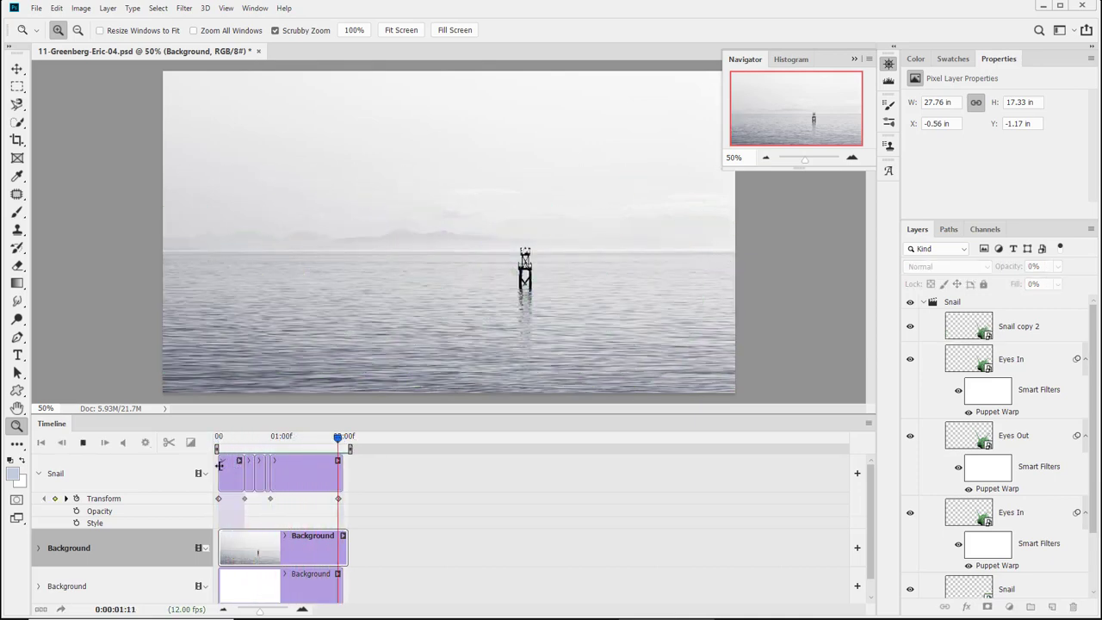
pyautogui.press('space')
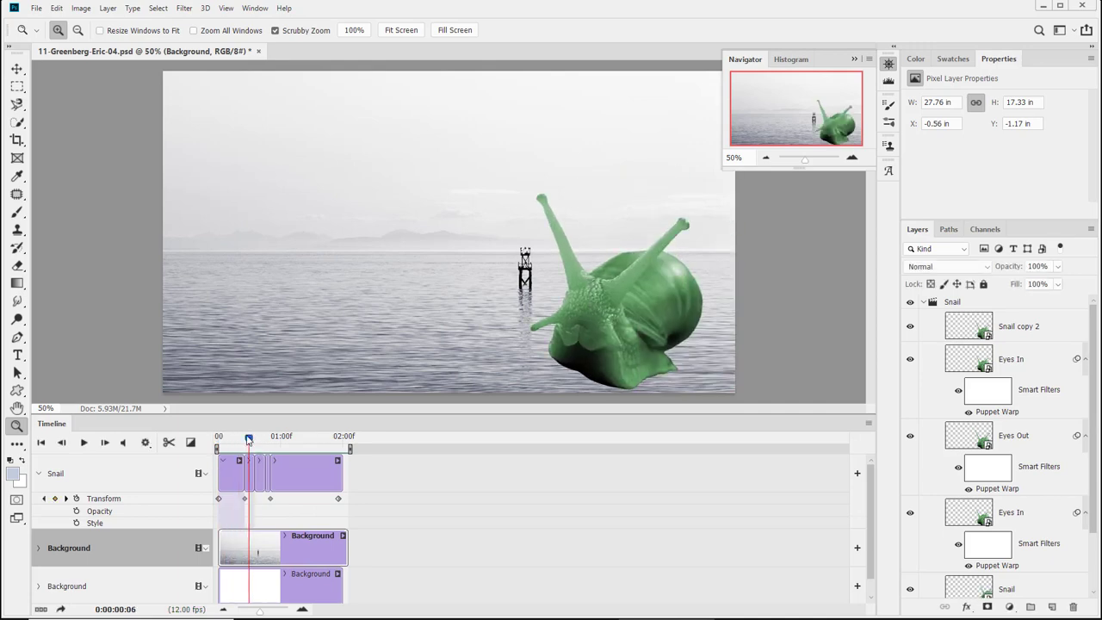
pyautogui.moveTo(248, 440); pyautogui.dragTo(217, 440)
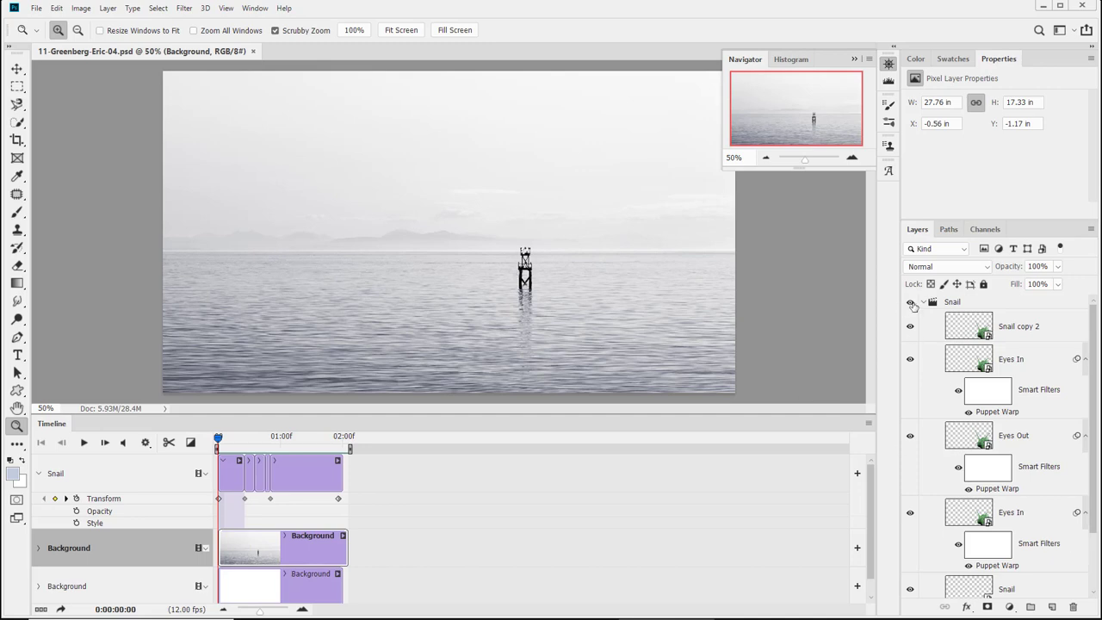
# - Collapse the Snail group, add a Hue/Saturation adjustment layer above the seascape Background, and reveal its timeline properties
pyautogui.click(923, 303)
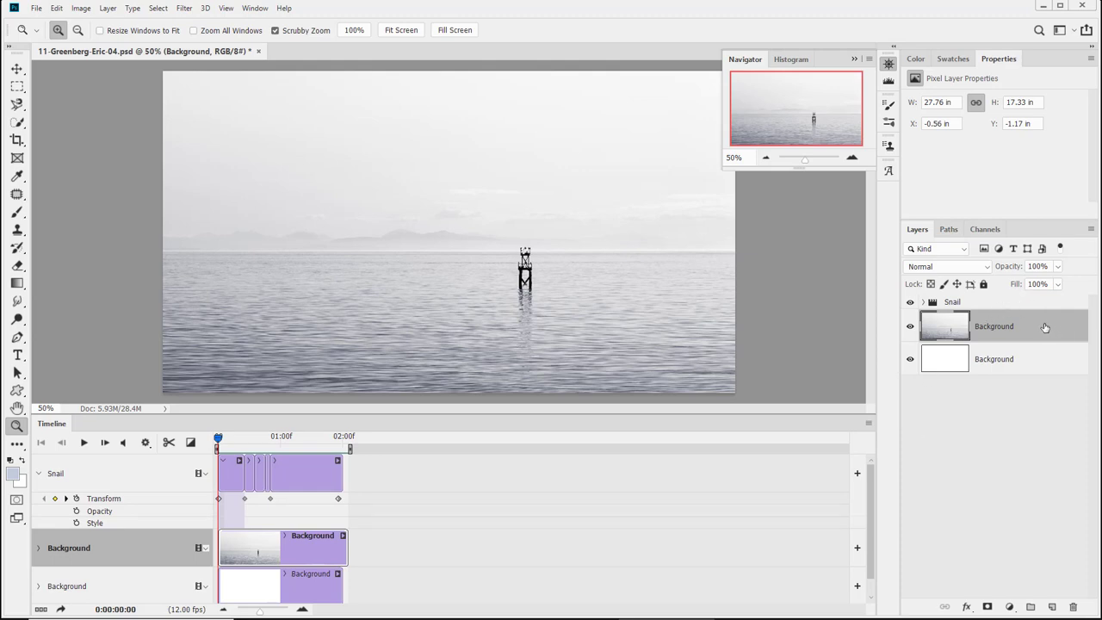
pyautogui.click(1010, 607)
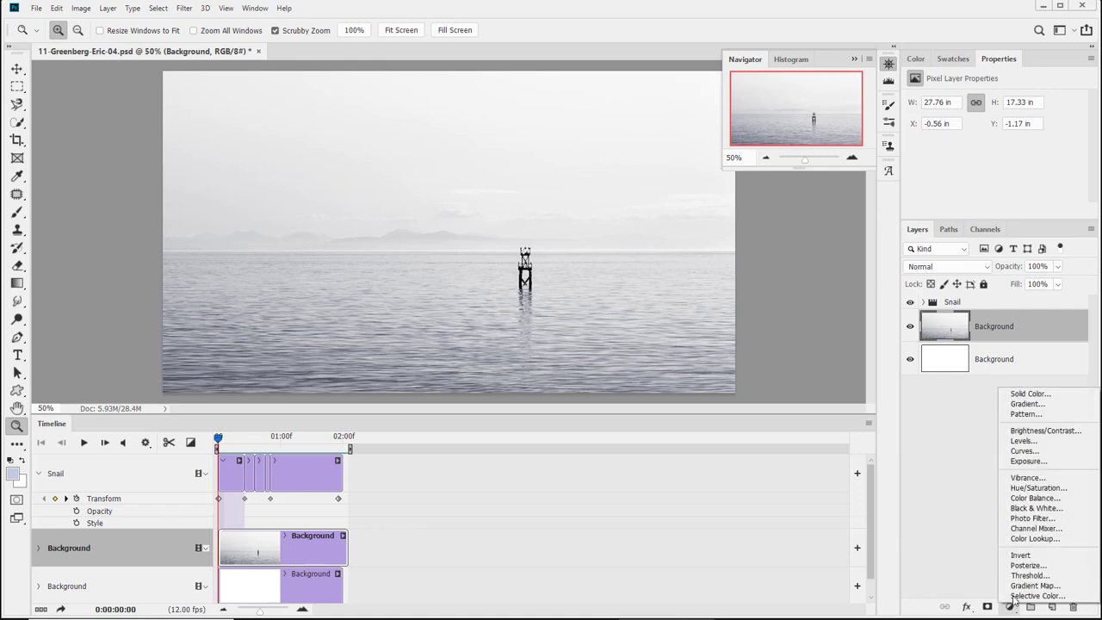
pyautogui.click(1039, 488)
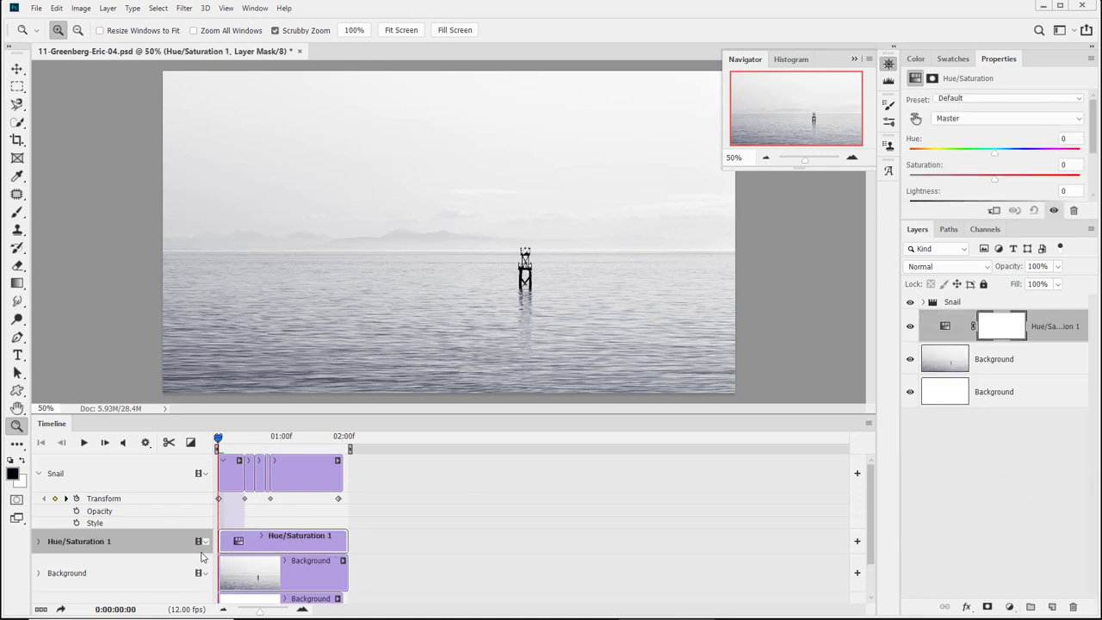
pyautogui.click(38, 542)
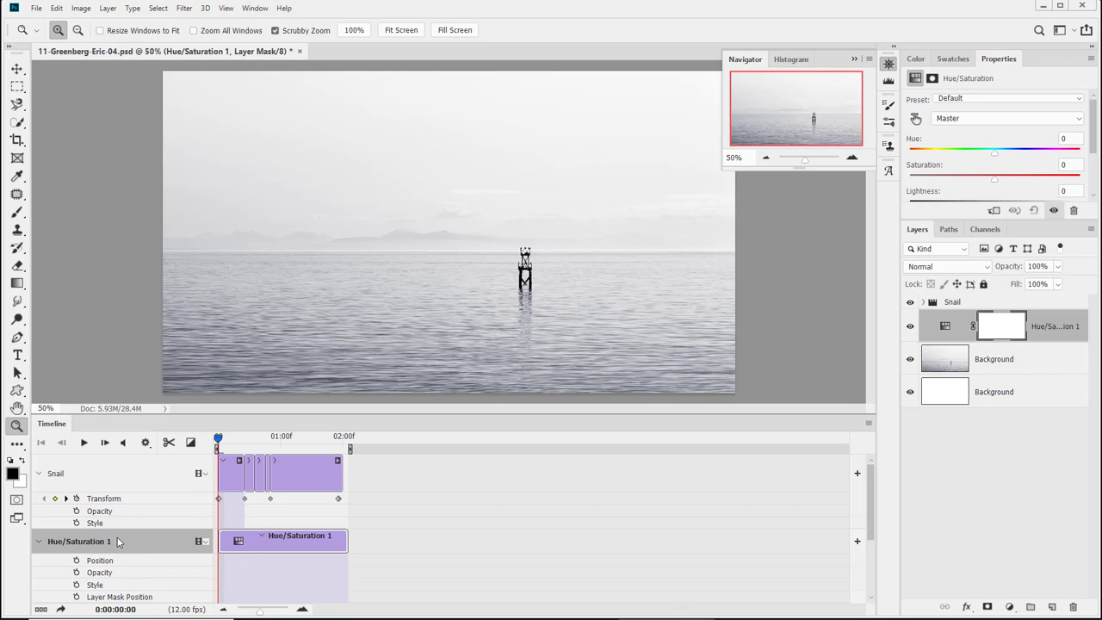
# - Clip the Hue/Saturation 1 adjustment layer to the seascape Background layer directly beneath it
pyautogui.click(1033, 368)
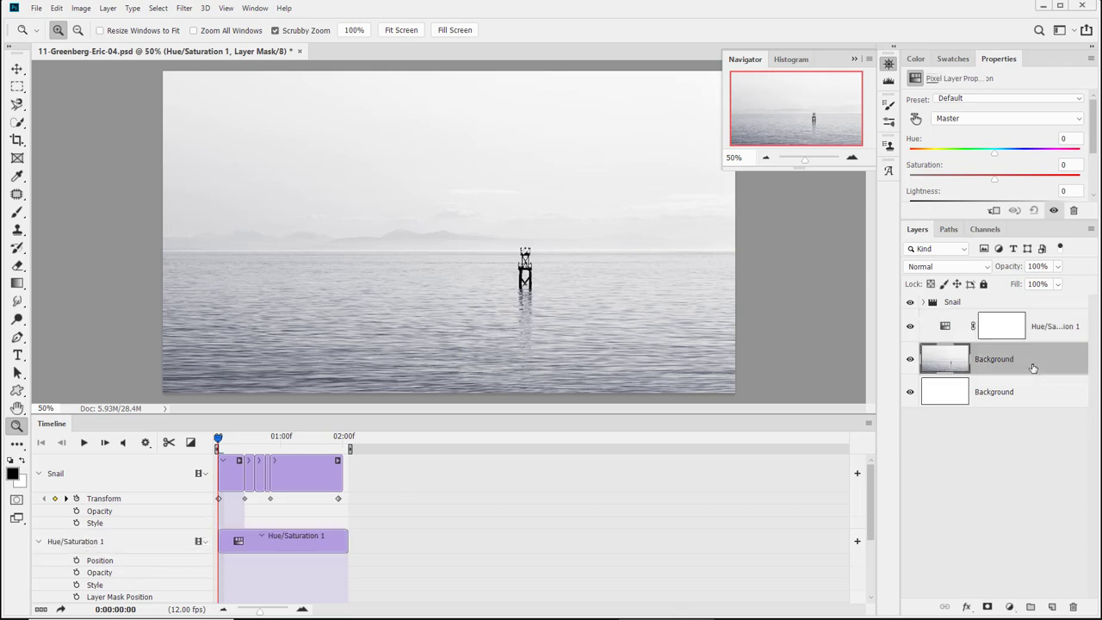
pyautogui.click(1068, 326)
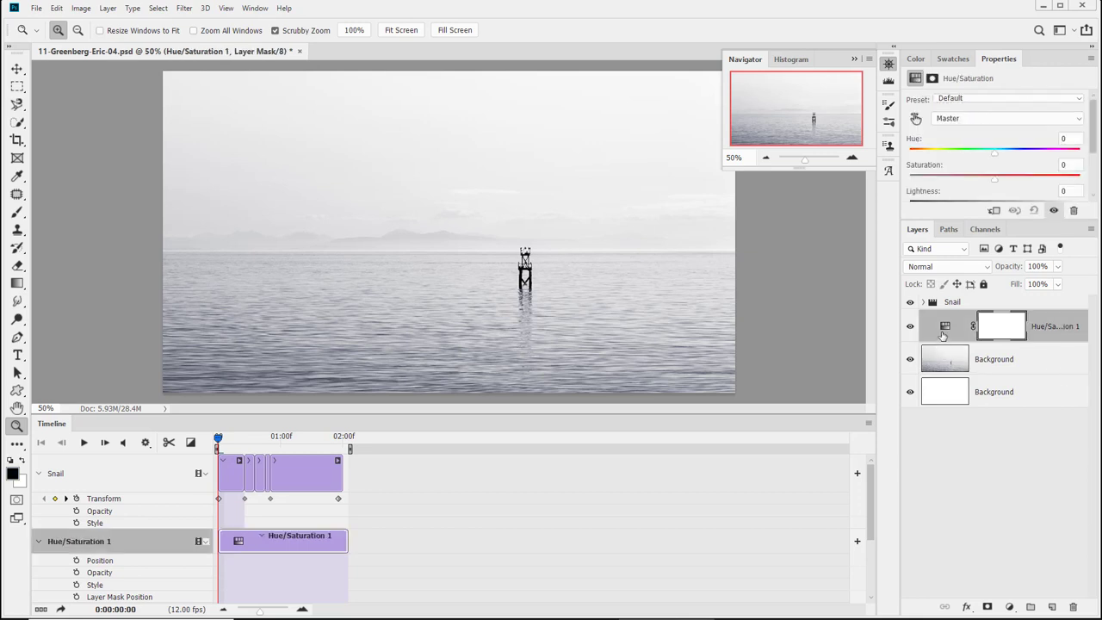
pyautogui.press('alt')
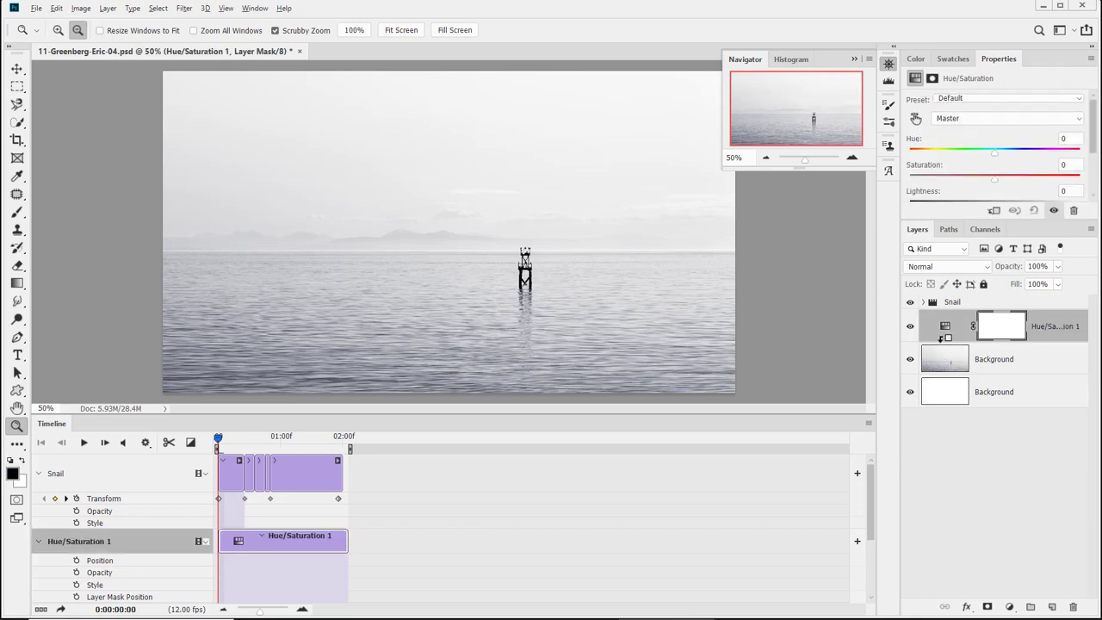
pyautogui.keyDown('alt'); pyautogui.click(942, 338); pyautogui.keyUp('alt')
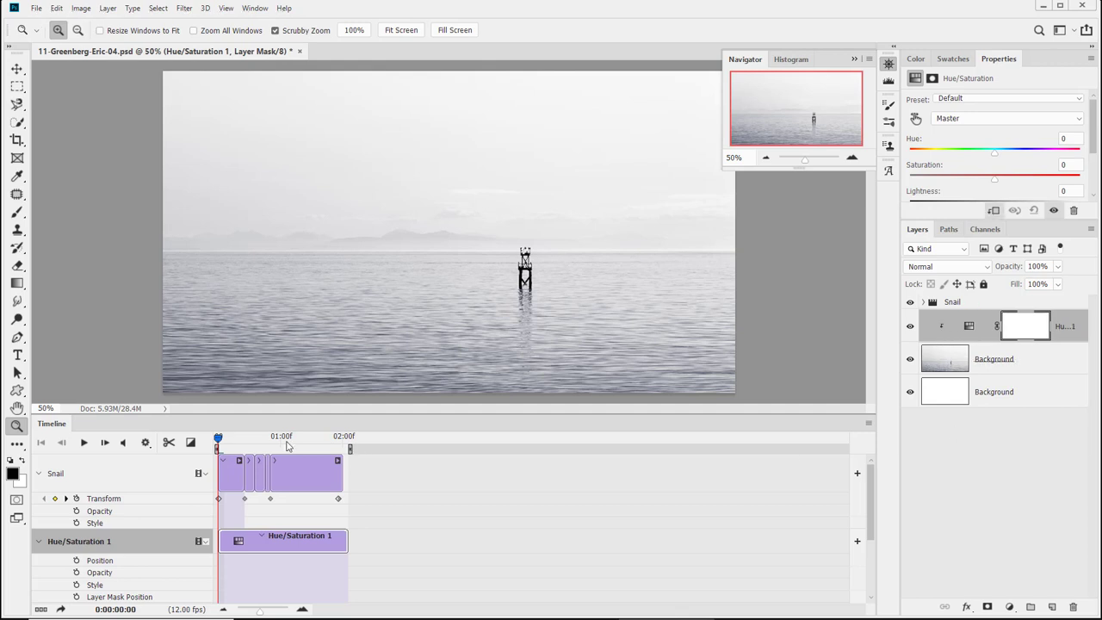
pyautogui.moveTo(218, 438)
pyautogui.mouseDown()
pyautogui.moveTo(290, 437)
pyautogui.moveTo(218, 437)
pyautogui.mouseUp()
# - Keep the adjustment's layer mask and select the sea below the horizon across the full image width with the Rectangular Marquee tool
pyautogui.moveTo(1043, 327); pyautogui.dragTo(1070, 609)
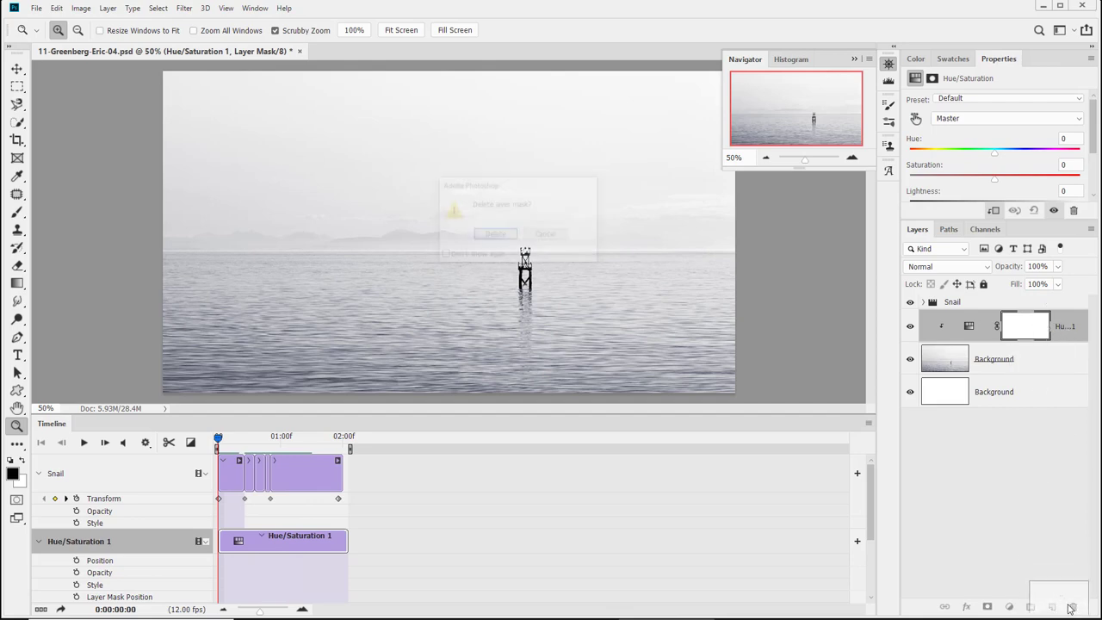
pyautogui.click(545, 233)
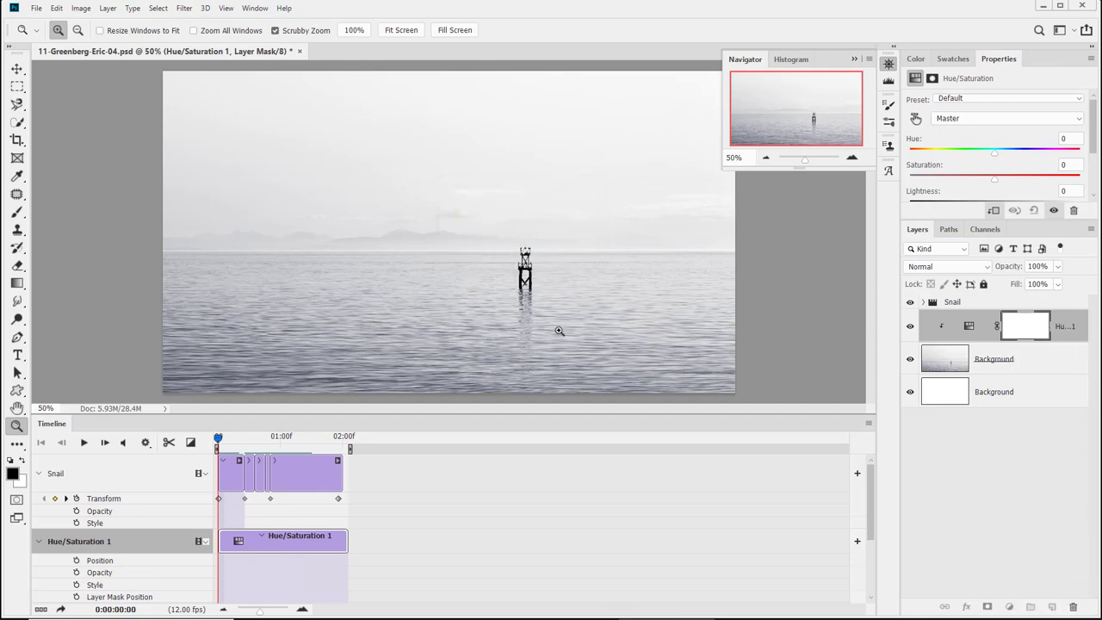
pyautogui.click(16, 87)
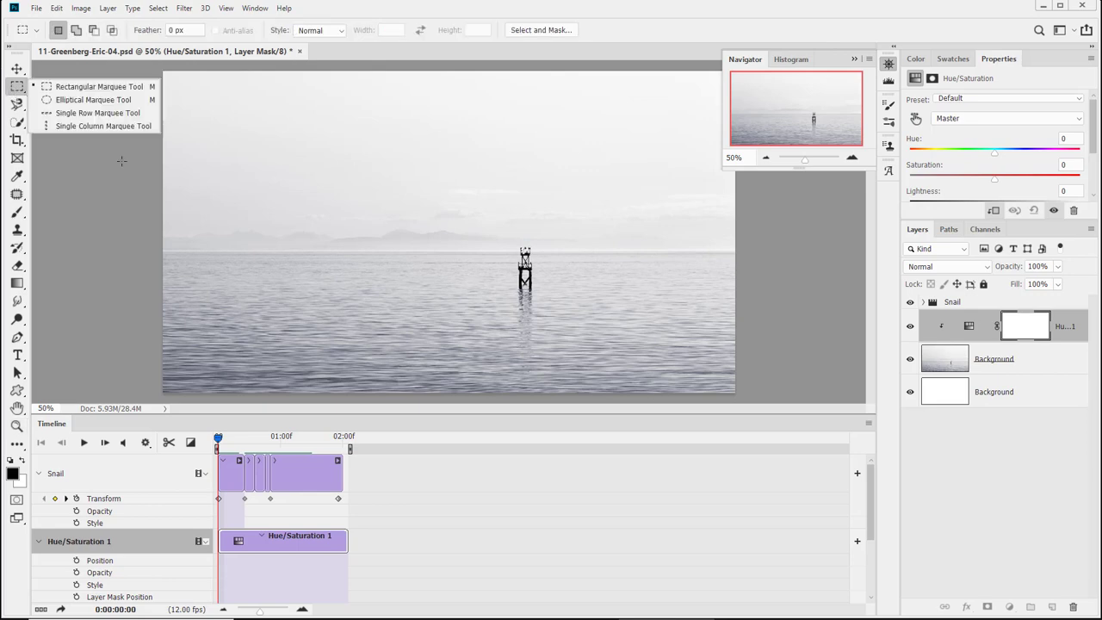
pyautogui.moveTo(131, 252); pyautogui.dragTo(809, 405)
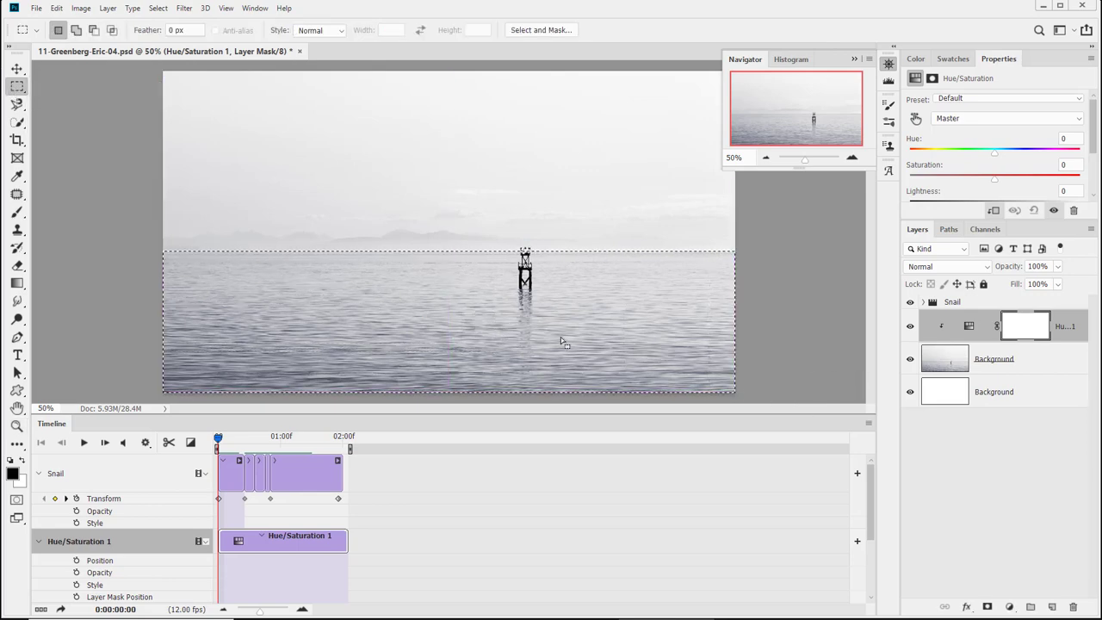
# - Try replacing the Hue/Saturation layer mask with one made from the sea selection, and undo back to the original mask
pyautogui.click(1016, 337)
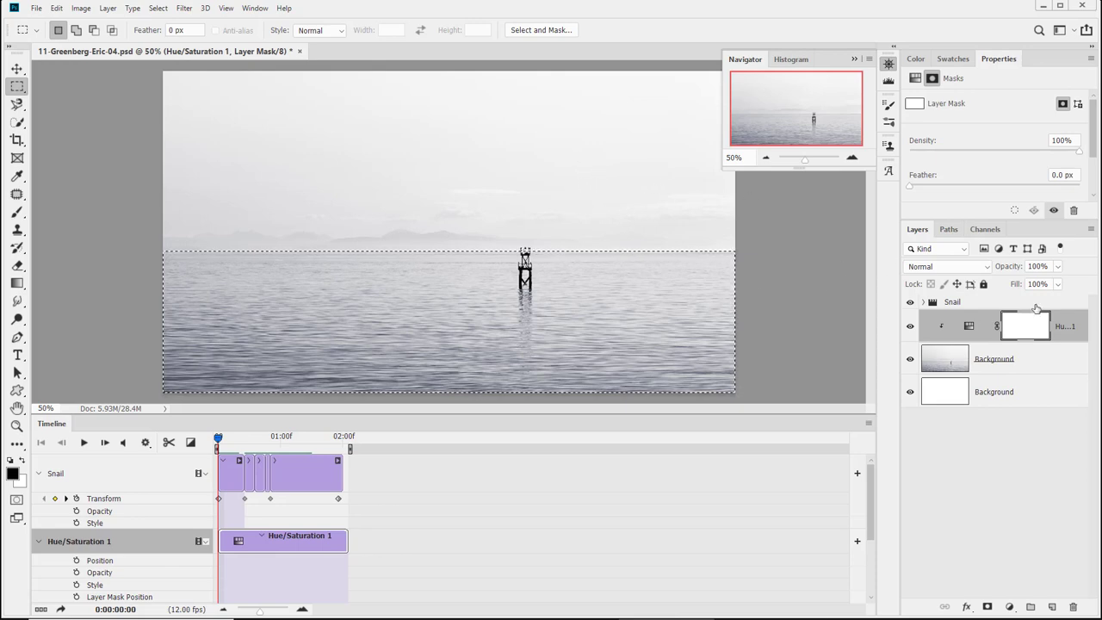
pyautogui.moveTo(1037, 324); pyautogui.dragTo(1074, 607)
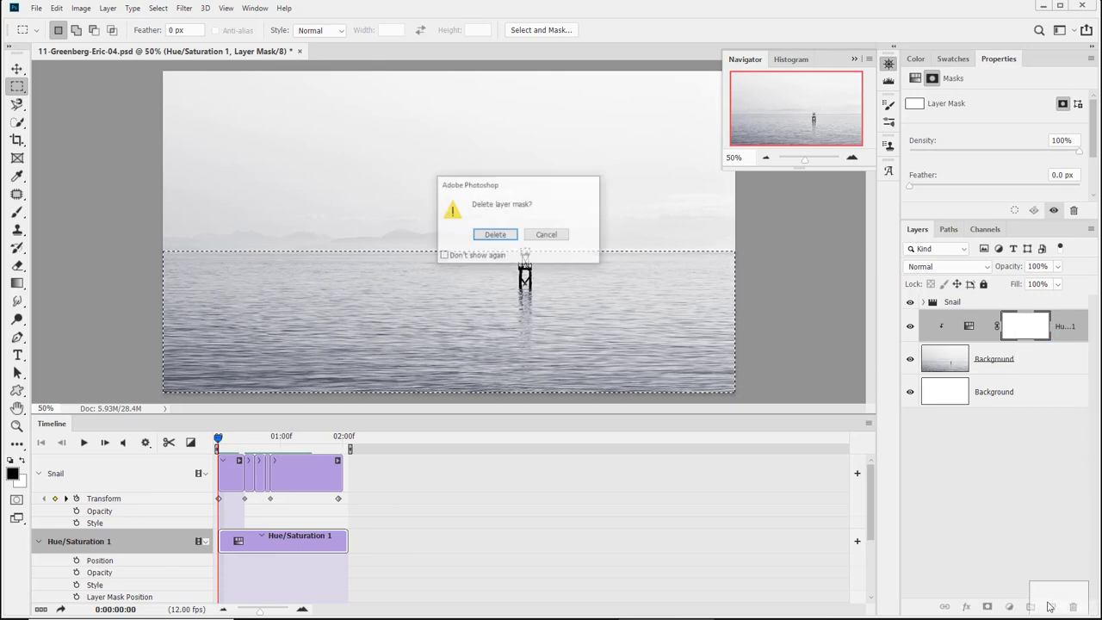
pyautogui.click(495, 235)
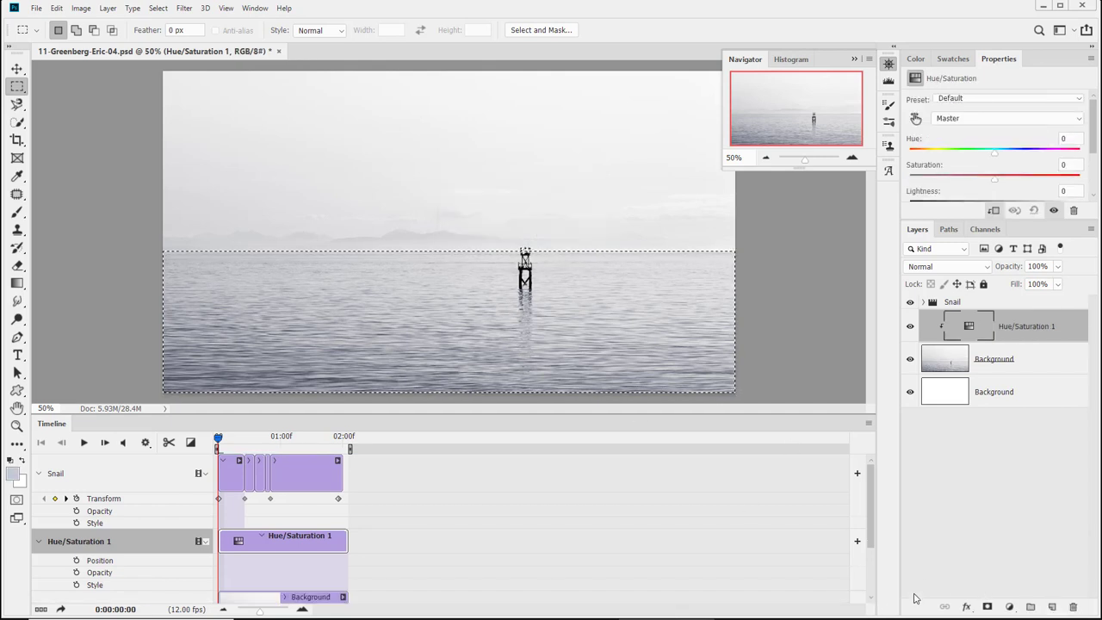
pyautogui.click(989, 607)
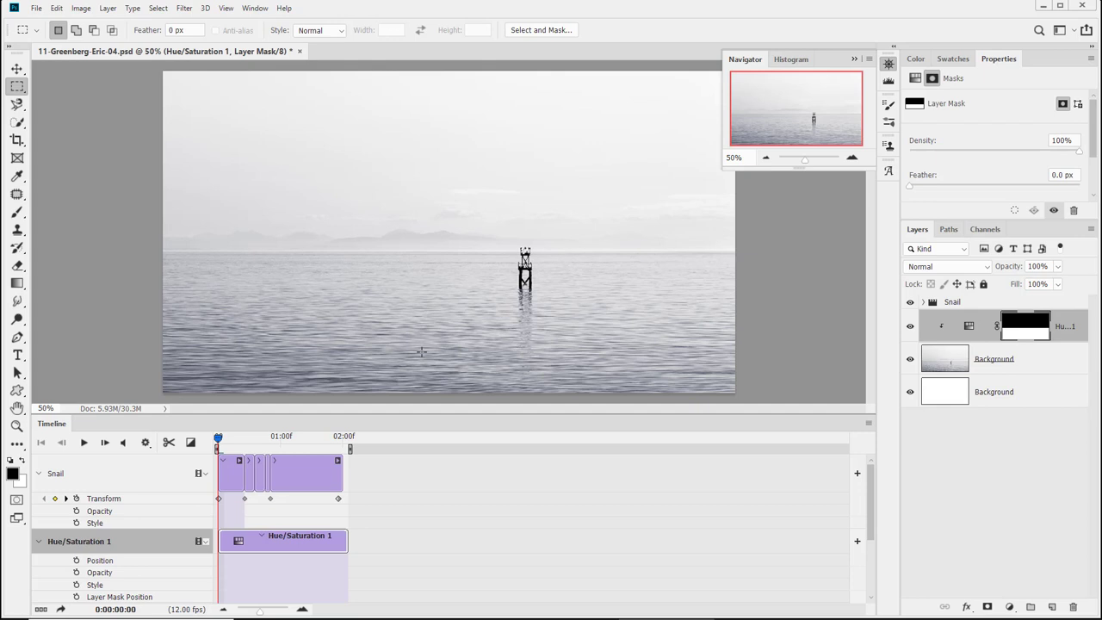
pyautogui.hotkey('ctrl', 'z')
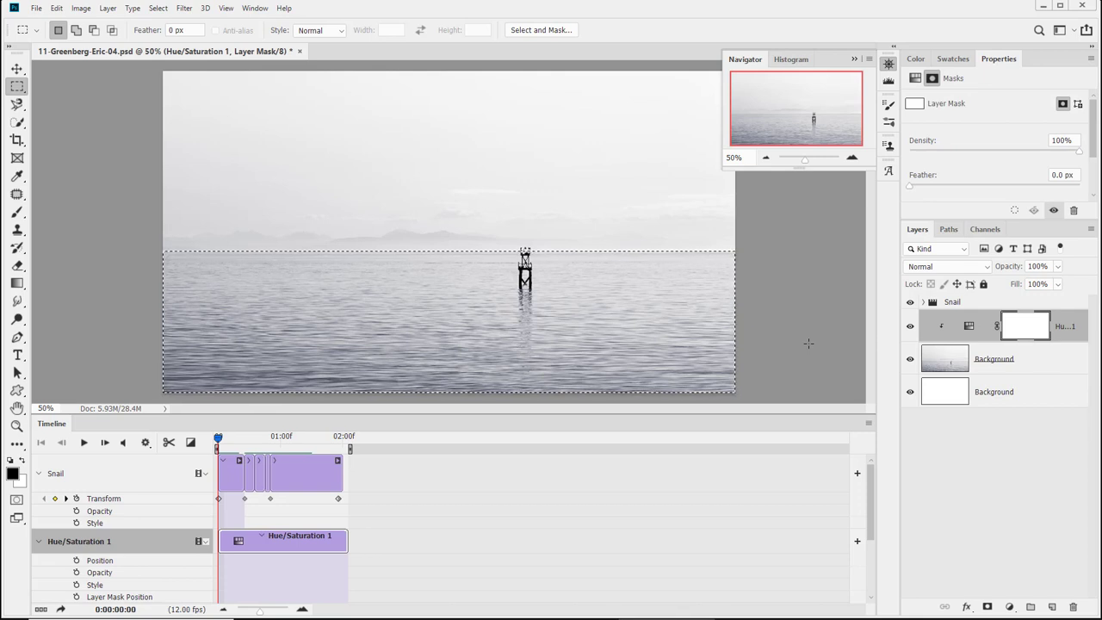
# - Invert the selection to fill the sky area of the Hue/Saturation mask with black, deselect, and test the adjustment's hue
pyautogui.hotkey('ctrl', 'shift', 'i')
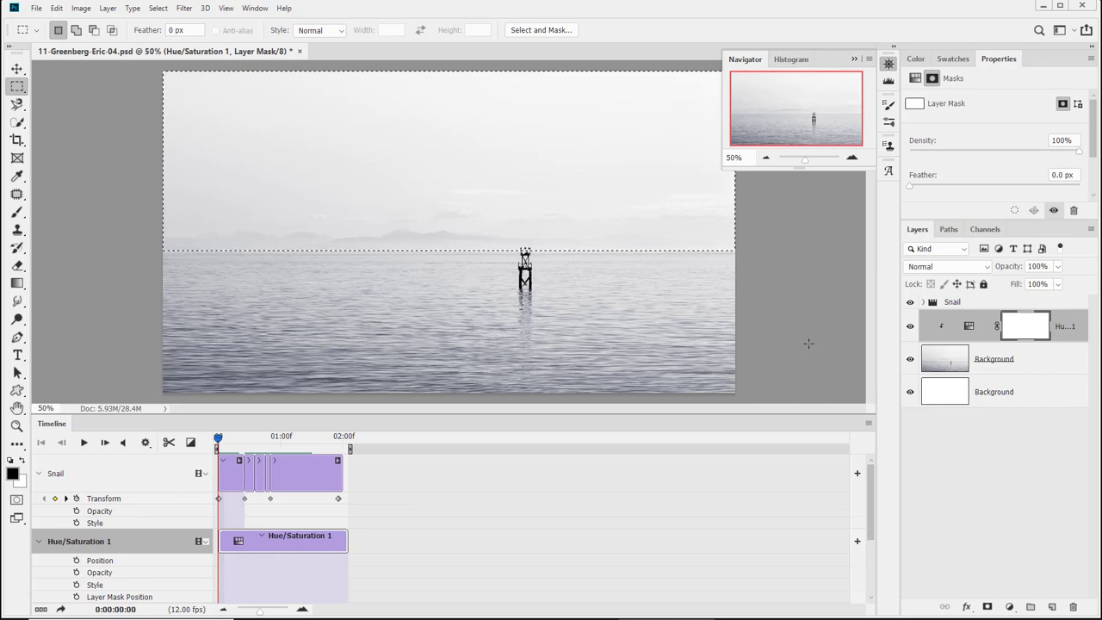
pyautogui.hotkey('alt', 'Delete')
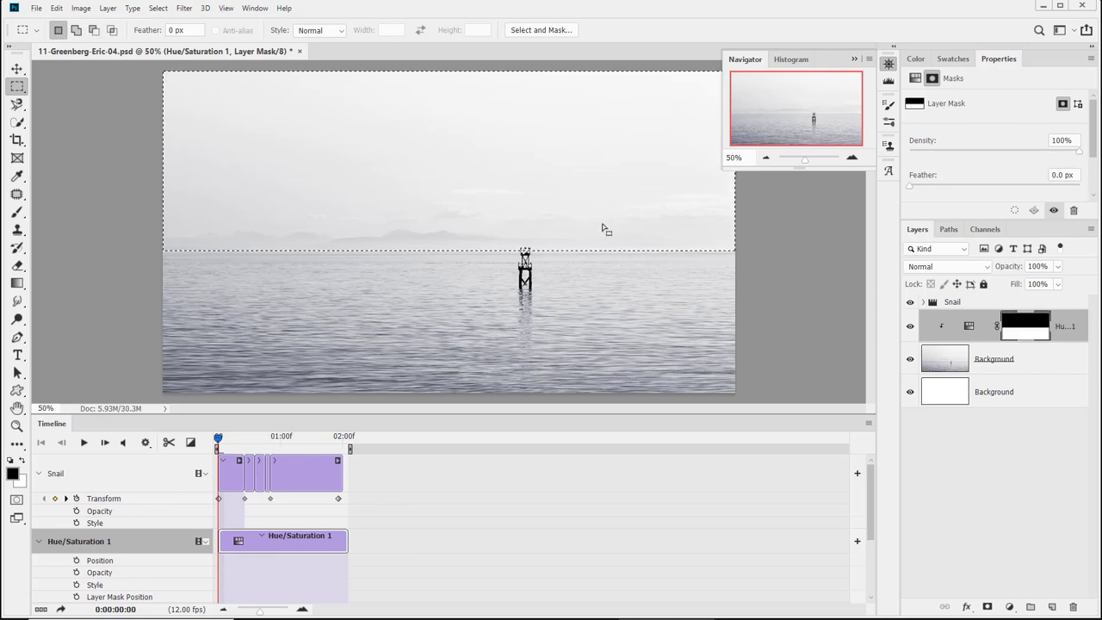
pyautogui.hotkey('ctrl', 'd')
pyautogui.click(969, 328)
pyautogui.moveTo(994, 153)
pyautogui.mouseDown()
pyautogui.moveTo(932, 153)
pyautogui.moveTo(1051, 160)
pyautogui.moveTo(868, 159)
pyautogui.moveTo(994, 157)
pyautogui.mouseUp()
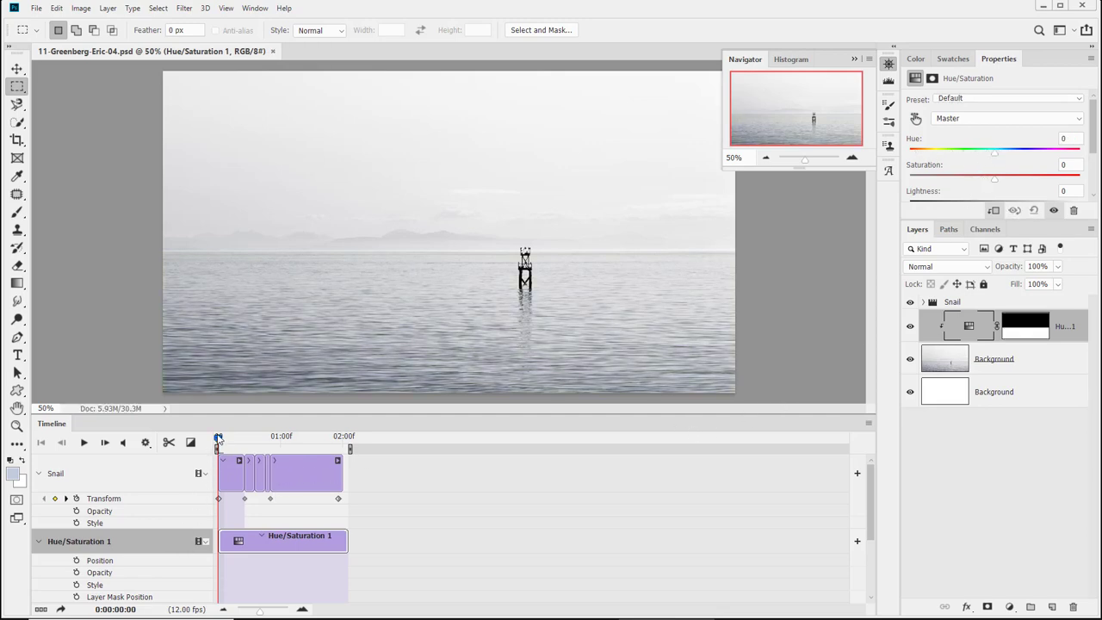
# - Set Style keyframes on the Hue/Saturation 1 track at 0:00:00:04 and 0:00:01:09
pyautogui.moveTo(218, 440); pyautogui.dragTo(240, 466)
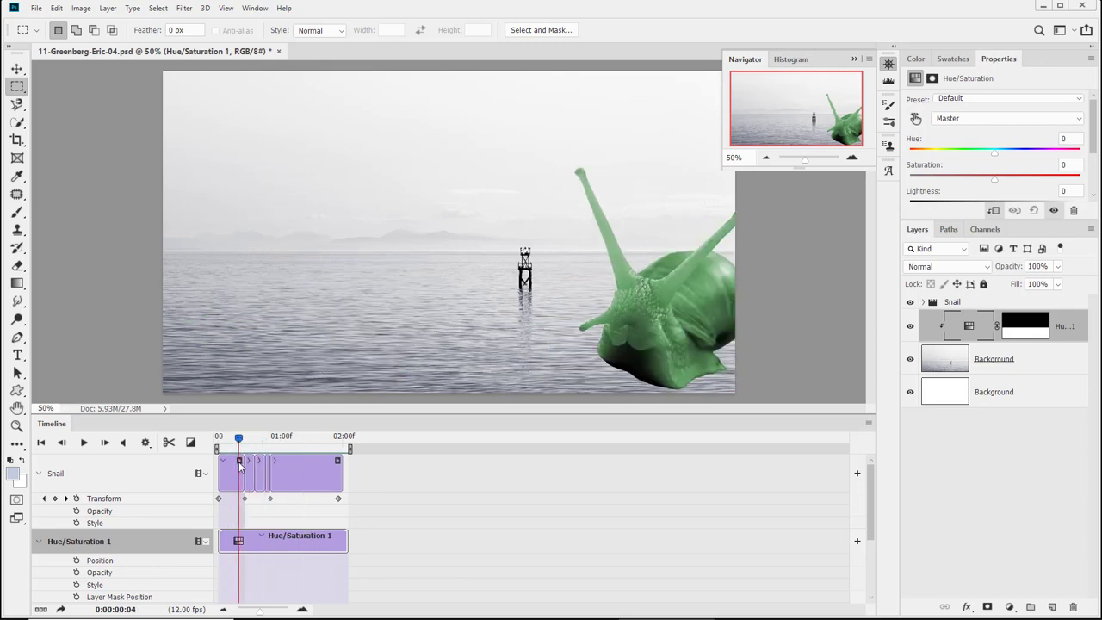
pyautogui.click(77, 585)
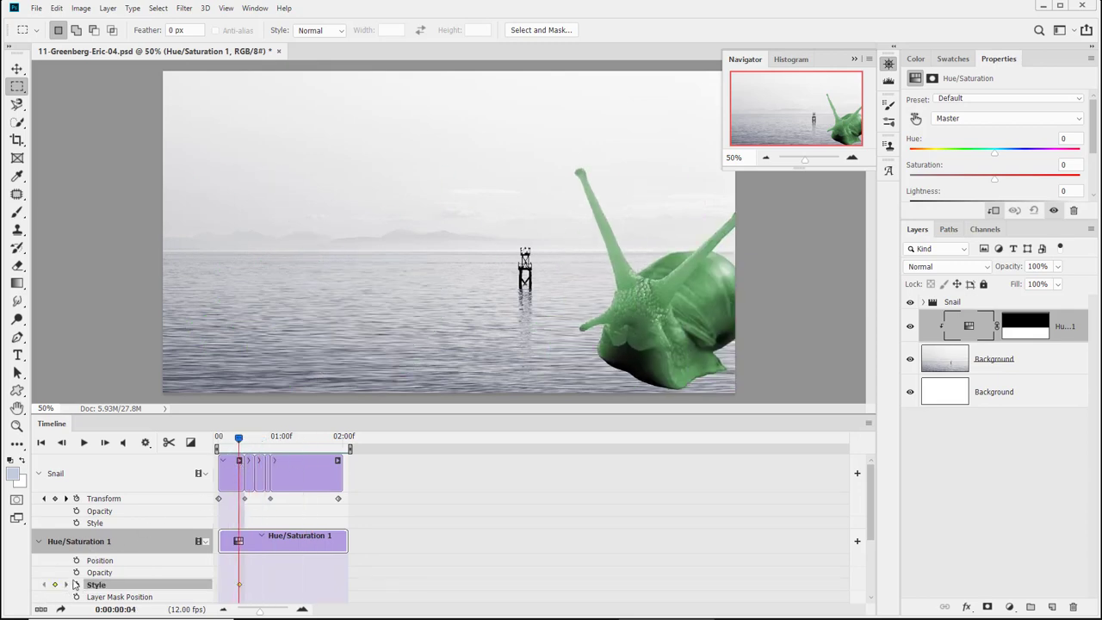
pyautogui.moveTo(237, 440); pyautogui.dragTo(326, 440)
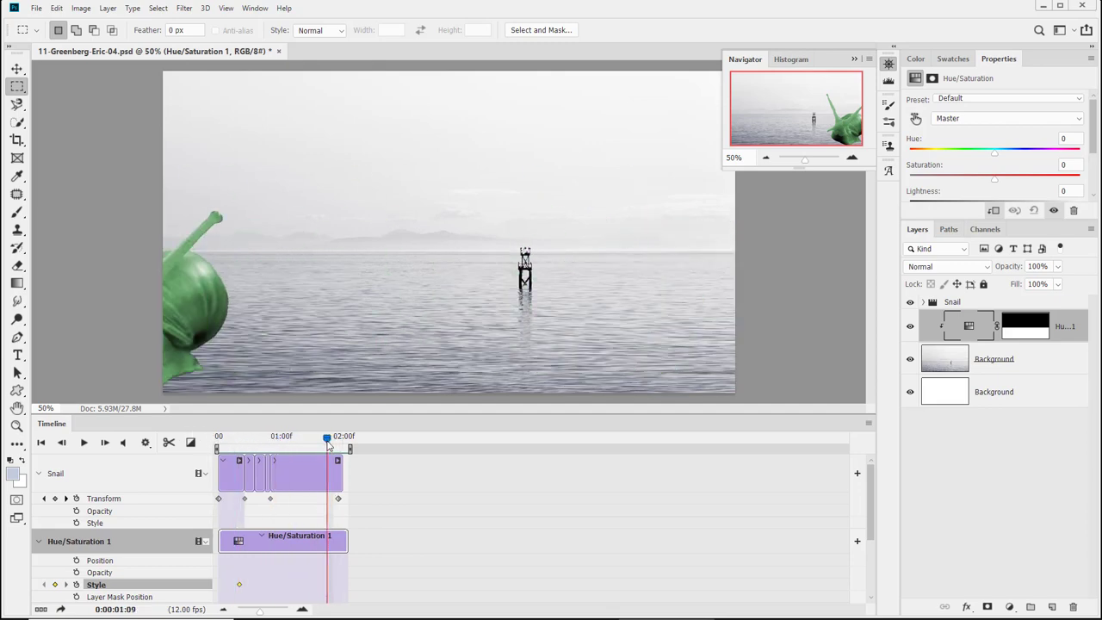
pyautogui.click(55, 585)
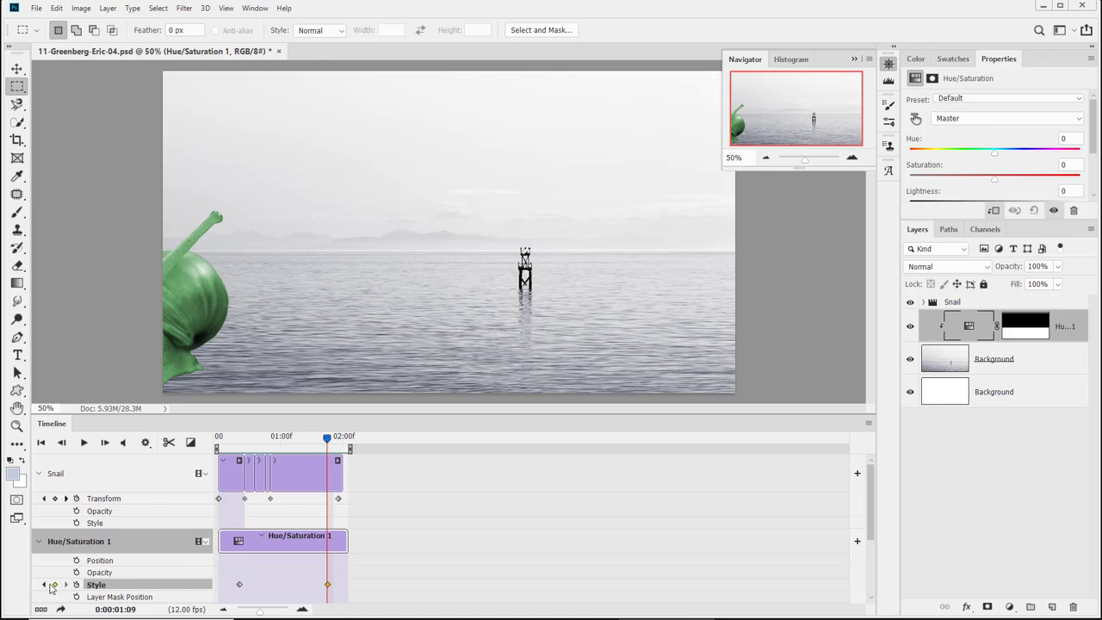
# - Try a Hue of +77 with the playhead at 0:00:01:00, and scrub back to 0:00:00:06 to compare the sea's color
pyautogui.moveTo(332, 441); pyautogui.dragTo(281, 440)
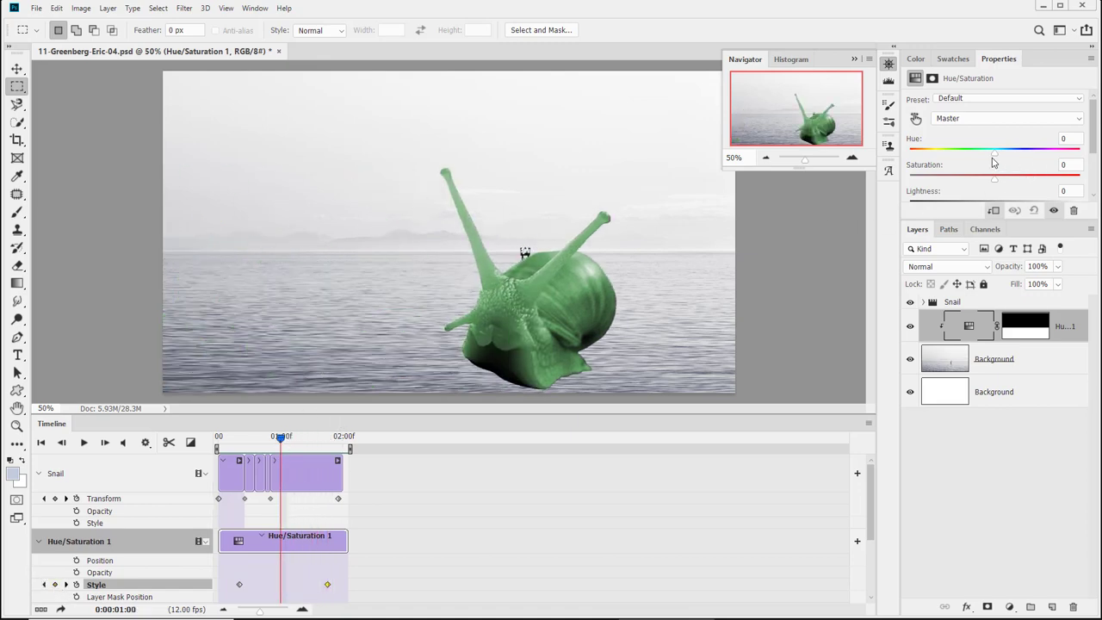
pyautogui.moveTo(995, 158); pyautogui.dragTo(1044, 155)
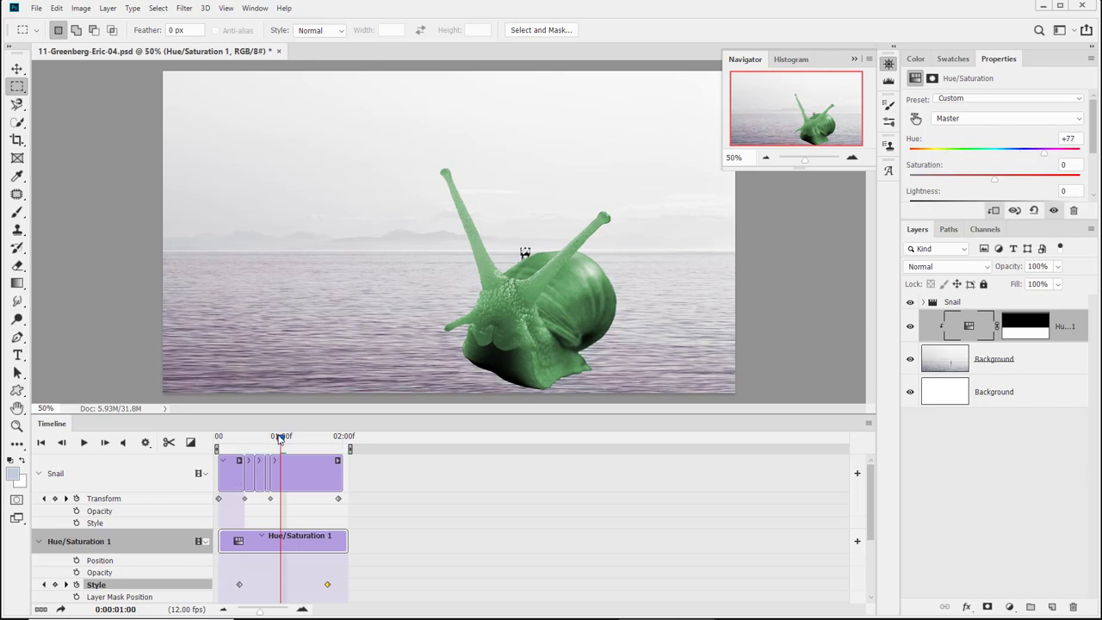
pyautogui.moveTo(280, 439); pyautogui.dragTo(249, 448)
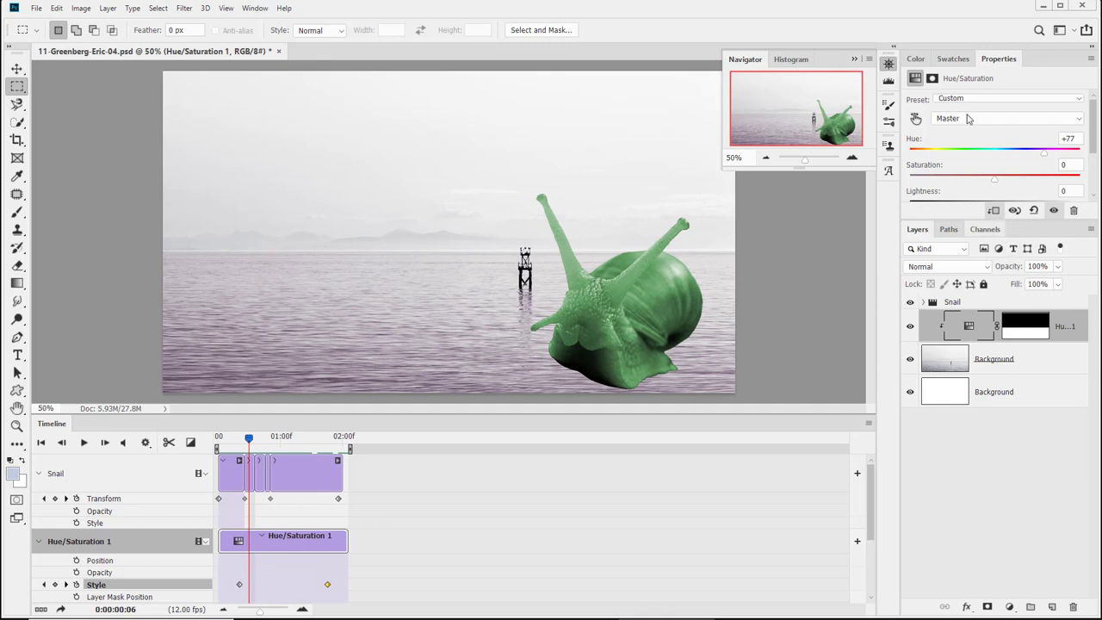
# - Enlarge the Hue/Saturation properties area and inspect the adjustment layer's style options, leaving them without applying anything
pyautogui.moveTo(956, 217); pyautogui.dragTo(942, 284)
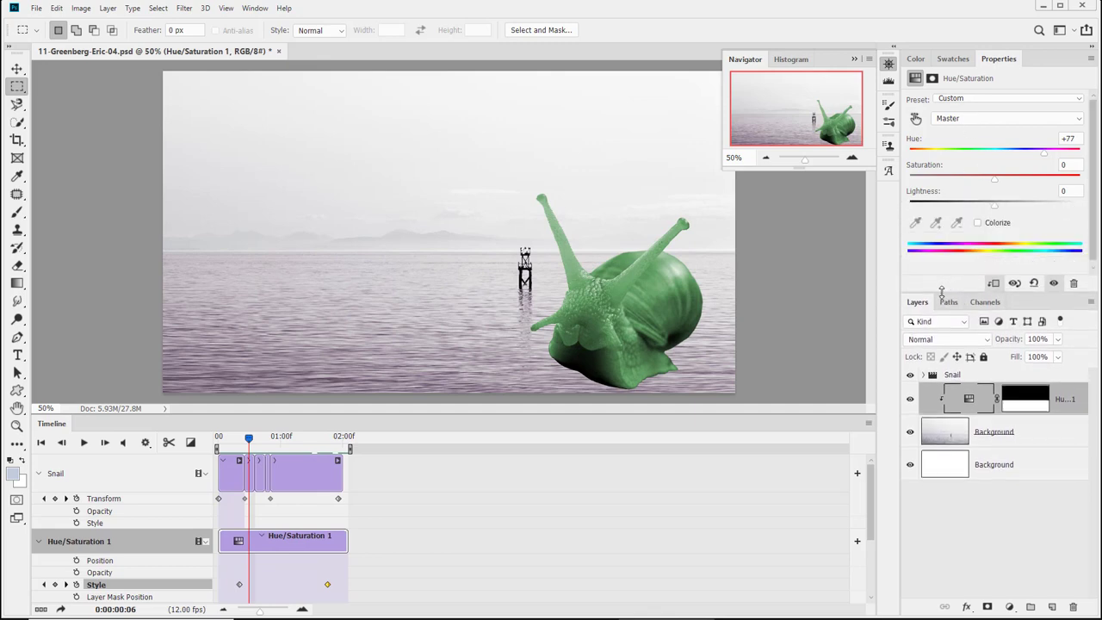
pyautogui.doubleClick(1063, 411)
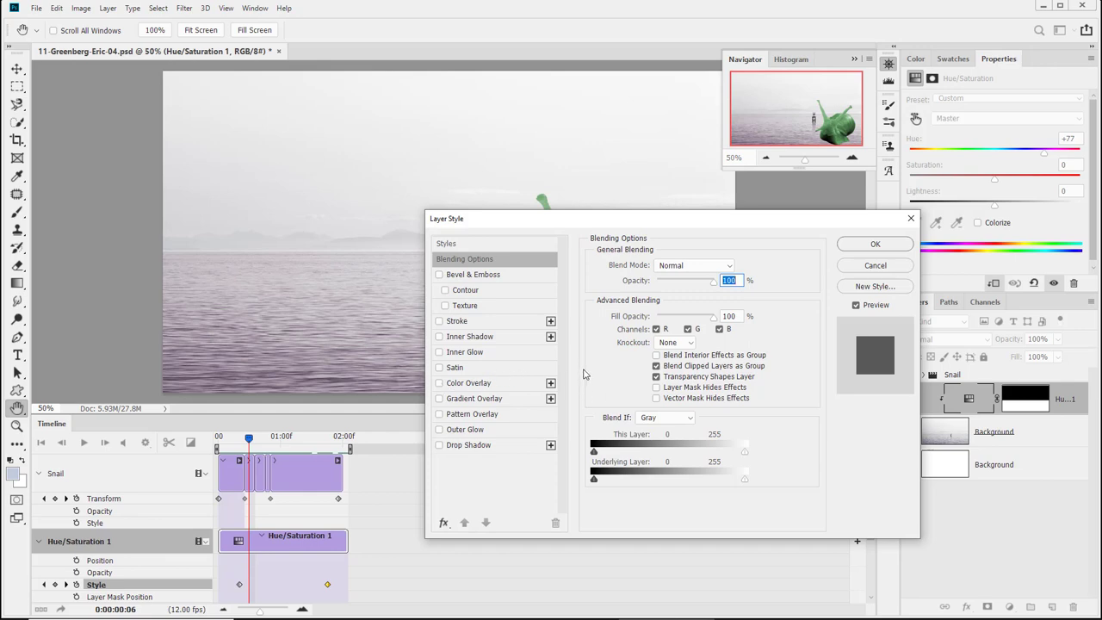
pyautogui.click(894, 269)
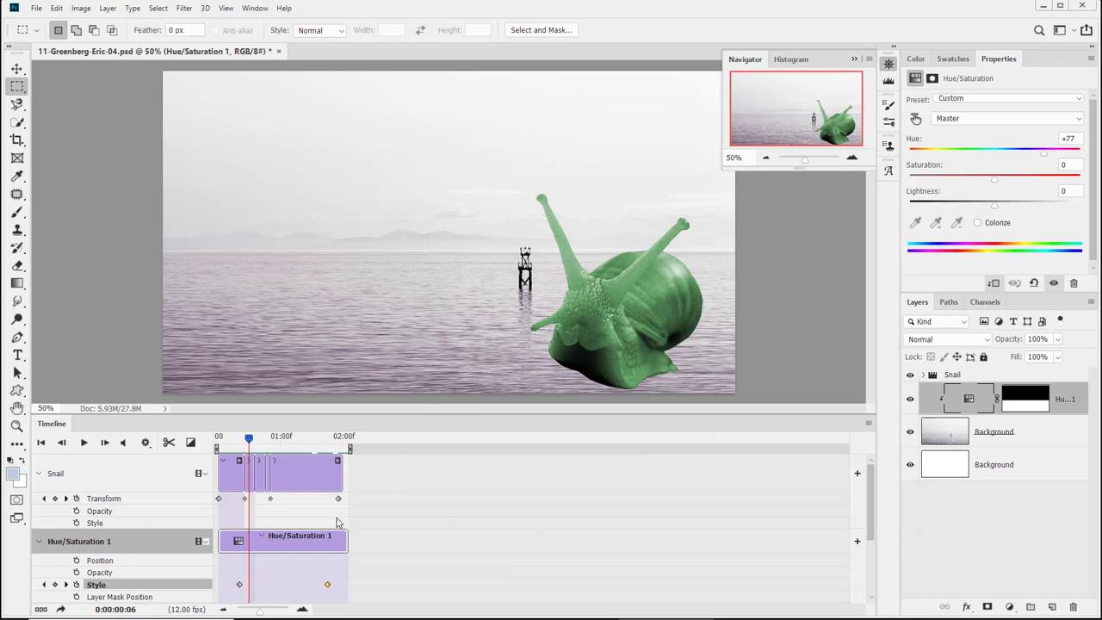
# - Undo the hue shift and the Style keyframe at 0:00:01:09, going back to the keyframe at 0:00:00:04
pyautogui.press('Left')
pyautogui.press('Left')
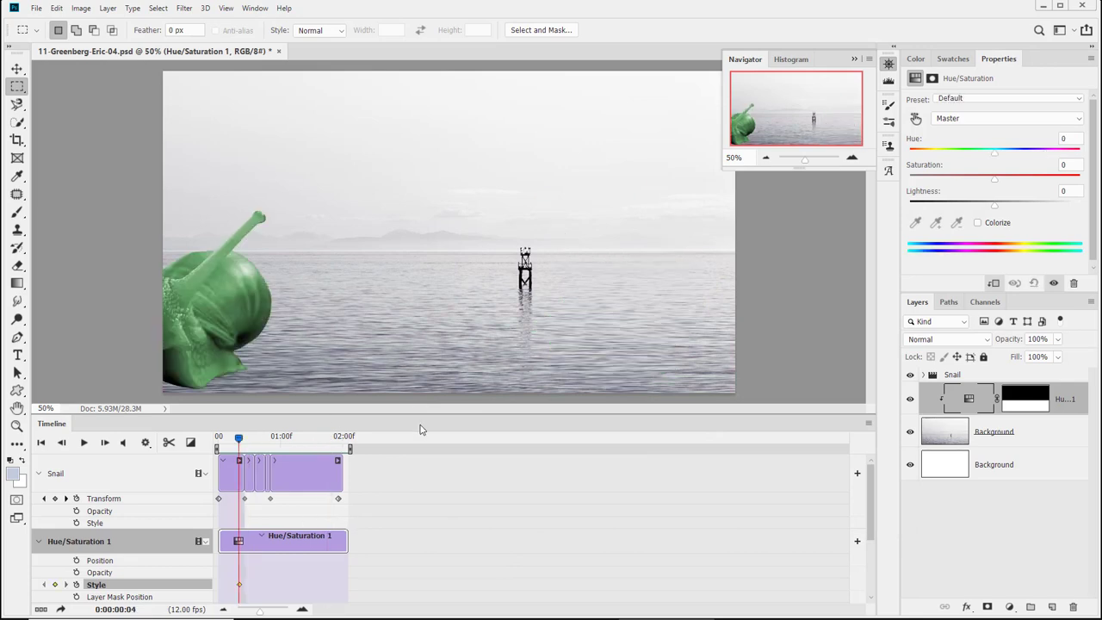
# - Shift the Hue/Saturation adjustment layer's Hue to +45 with the playhead at 0:00:01:01
pyautogui.press('Home')
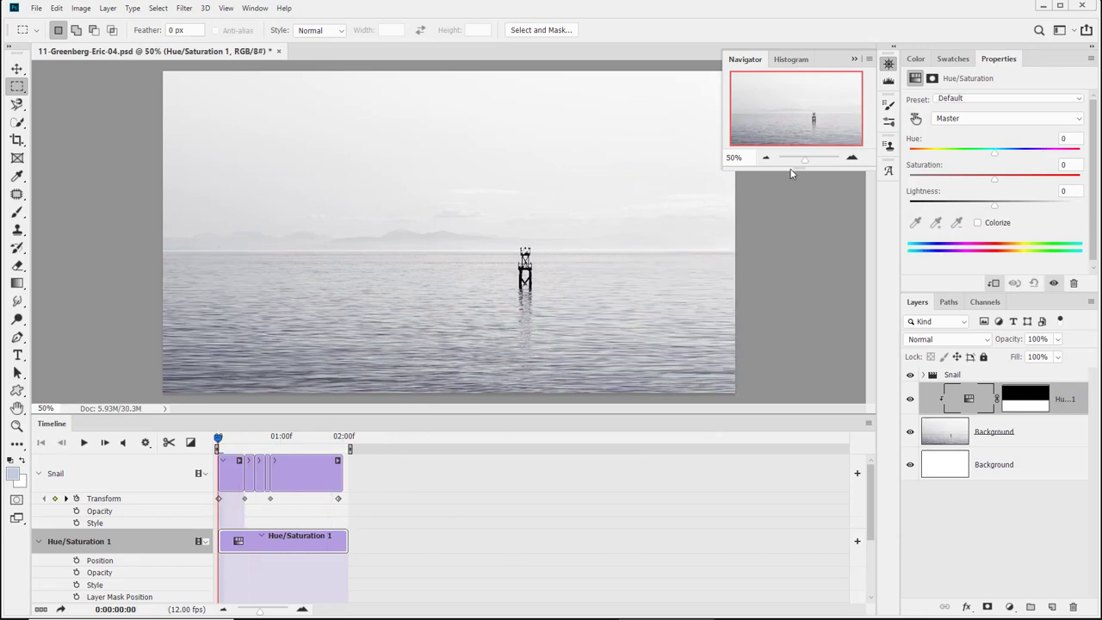
pyautogui.scroll(-1, 392, 491)
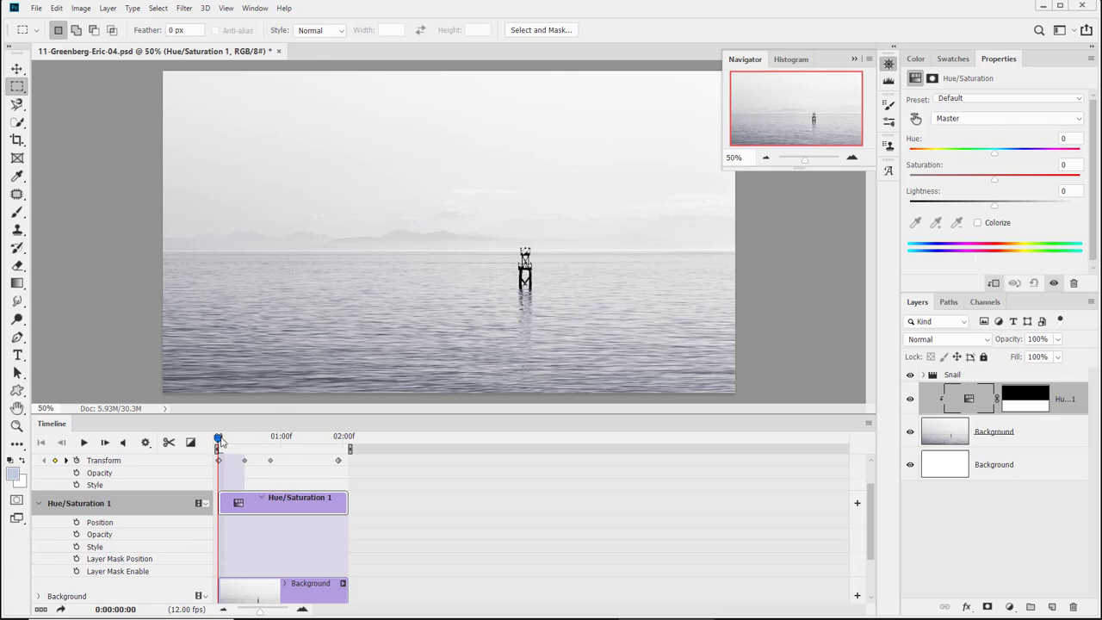
pyautogui.moveTo(220, 441); pyautogui.dragTo(289, 448)
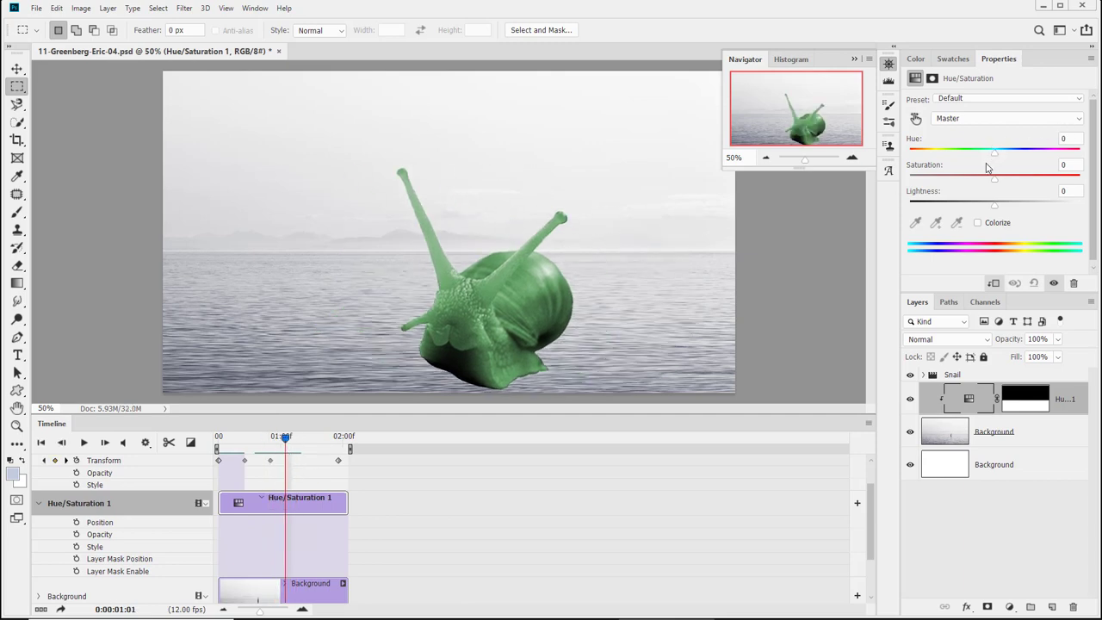
pyautogui.moveTo(995, 152); pyautogui.dragTo(1035, 160)
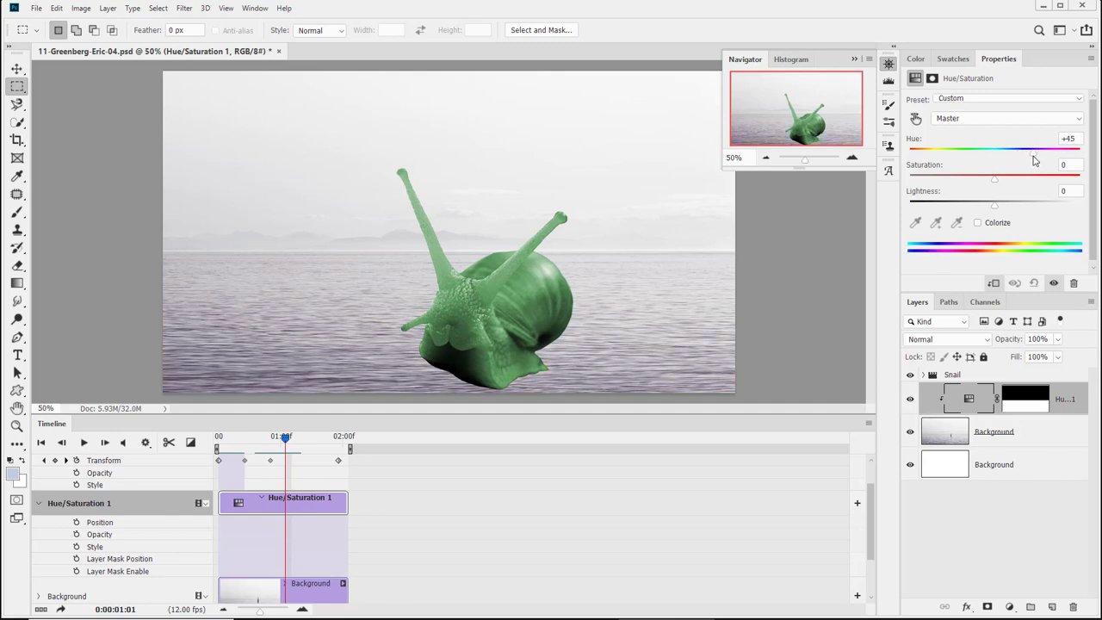
# - Set an Opacity keyframe on the Hue/Saturation 1 track at 0:00:00:01 with the layer's opacity at 0%
pyautogui.moveTo(285, 439); pyautogui.dragTo(223, 459)
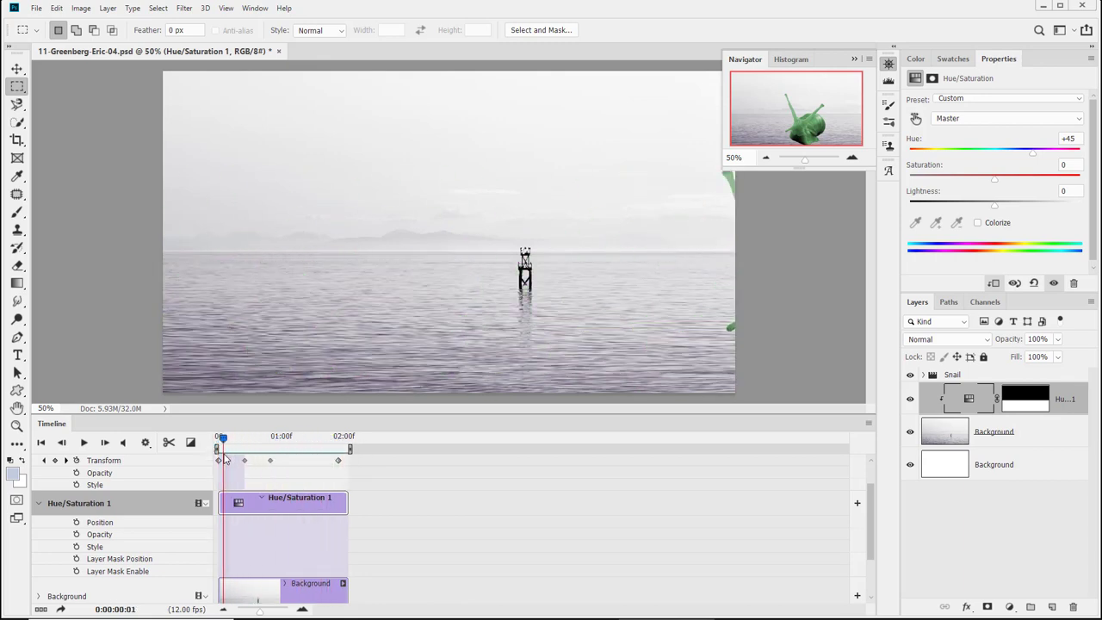
pyautogui.click(76, 534)
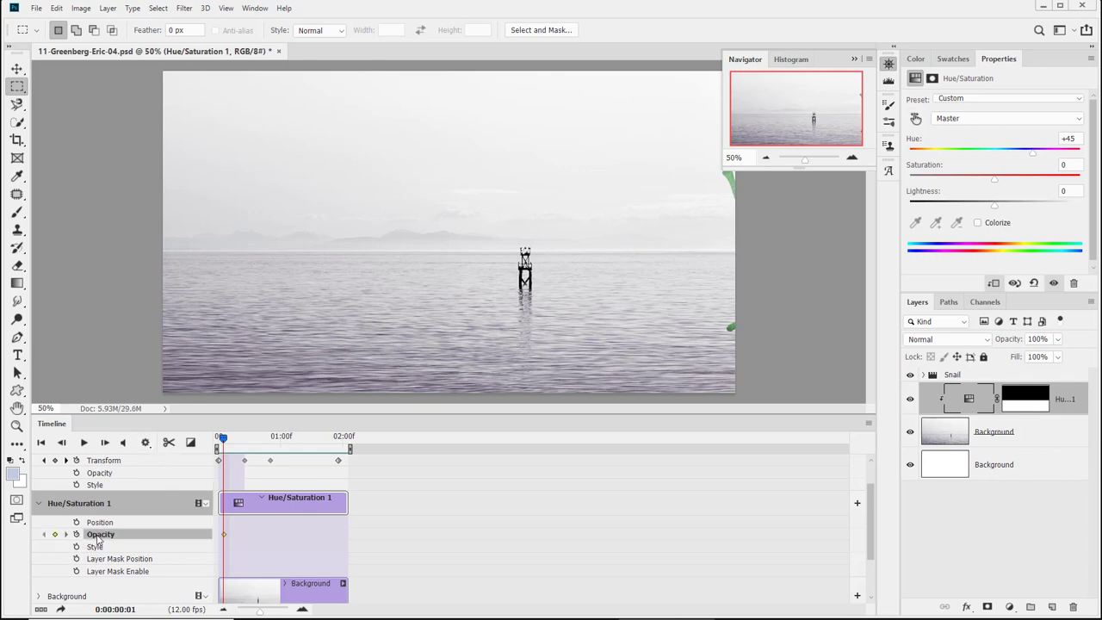
pyautogui.click(1057, 339)
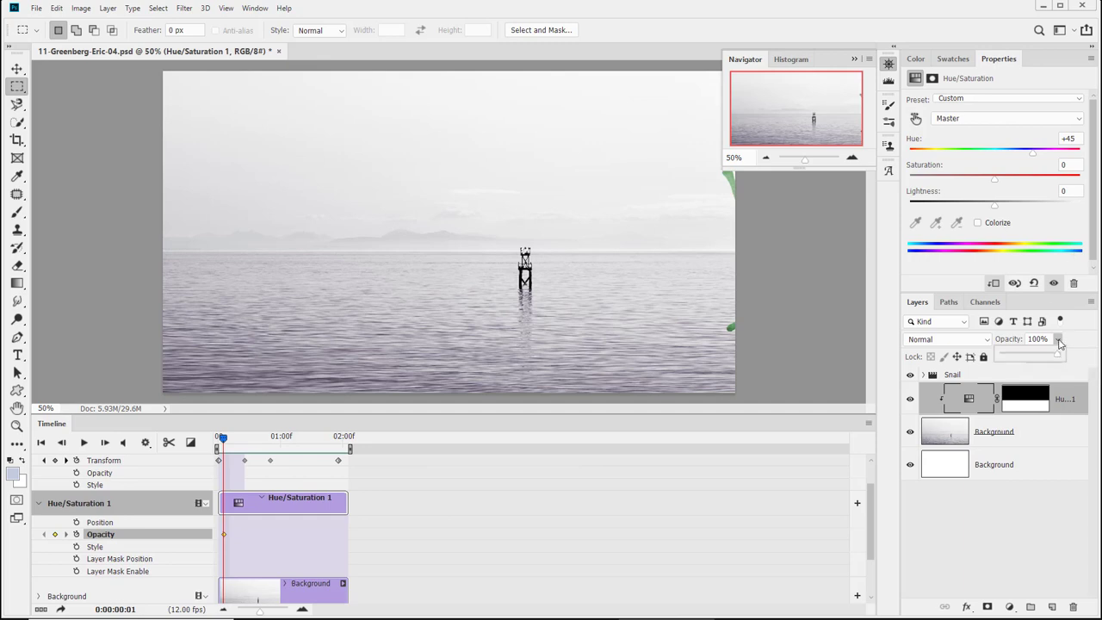
pyautogui.moveTo(1052, 354); pyautogui.dragTo(962, 360)
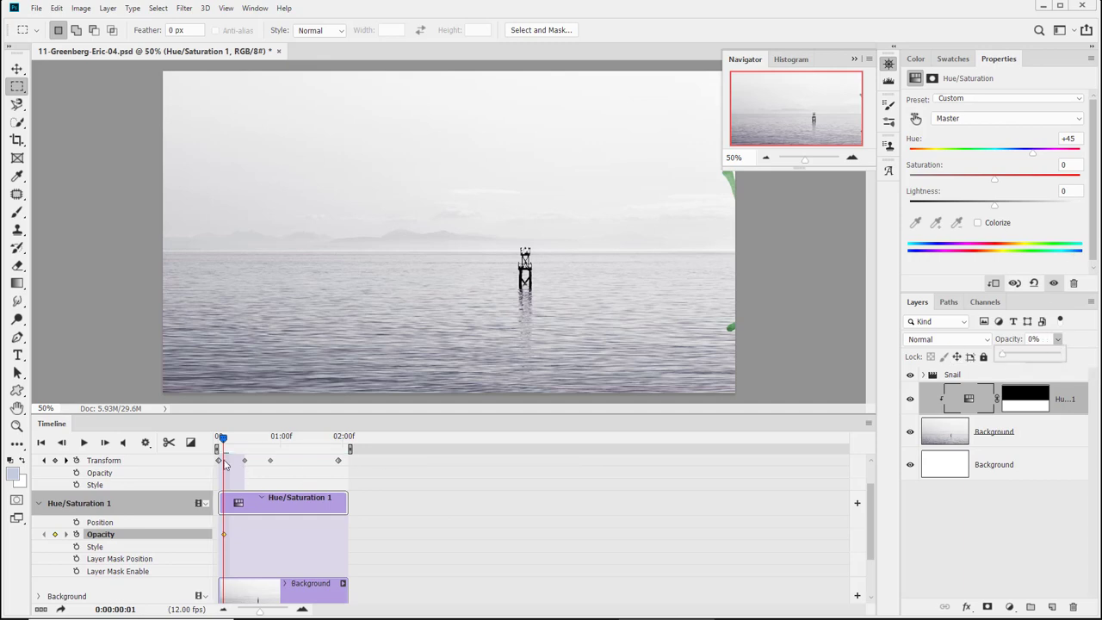
# - Add Opacity keyframes to the Hue/Saturation 1 track with 0% at 0:00:02:00 and 100% at 0:00:01:00
pyautogui.moveTo(225, 439); pyautogui.dragTo(343, 440)
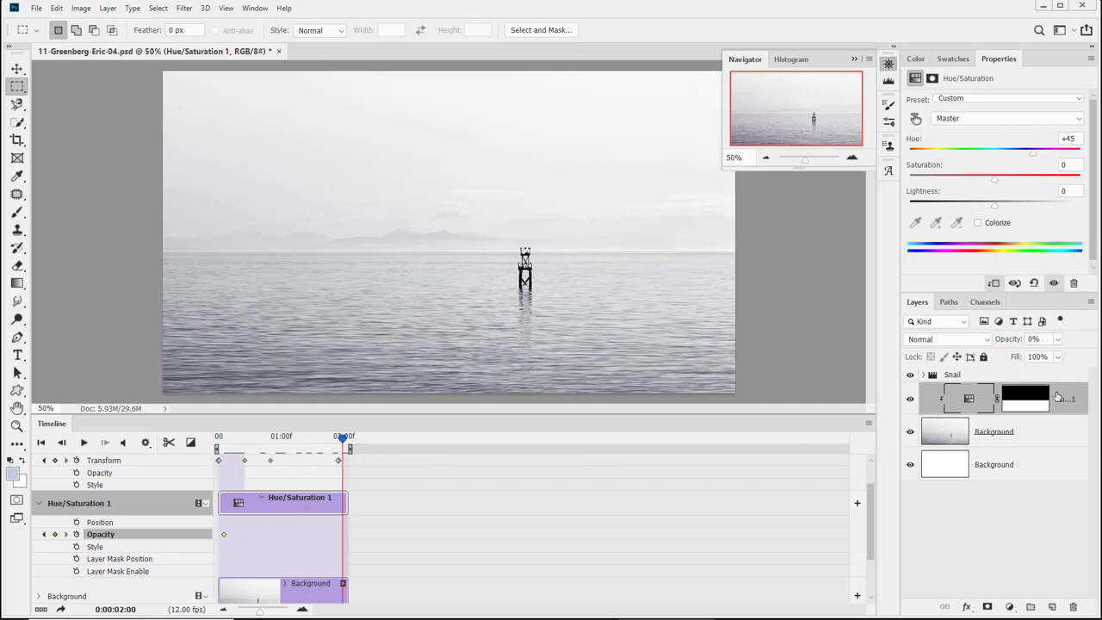
pyautogui.click(55, 534)
pyautogui.moveTo(342, 441); pyautogui.dragTo(280, 440)
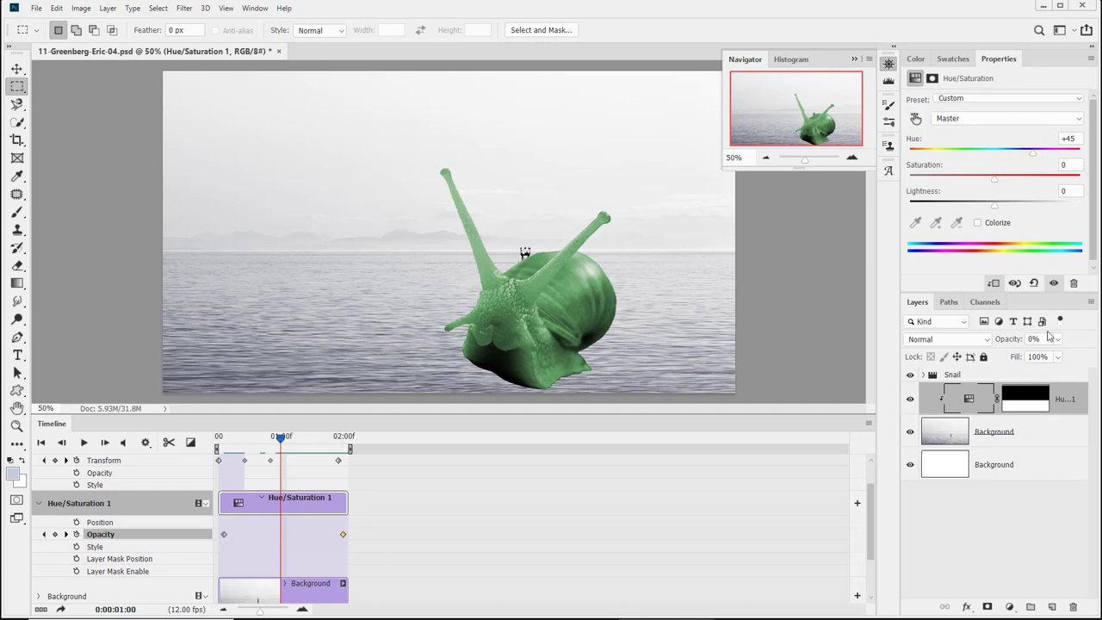
pyautogui.click(1058, 339)
pyautogui.moveTo(1050, 351); pyautogui.dragTo(1100, 355)
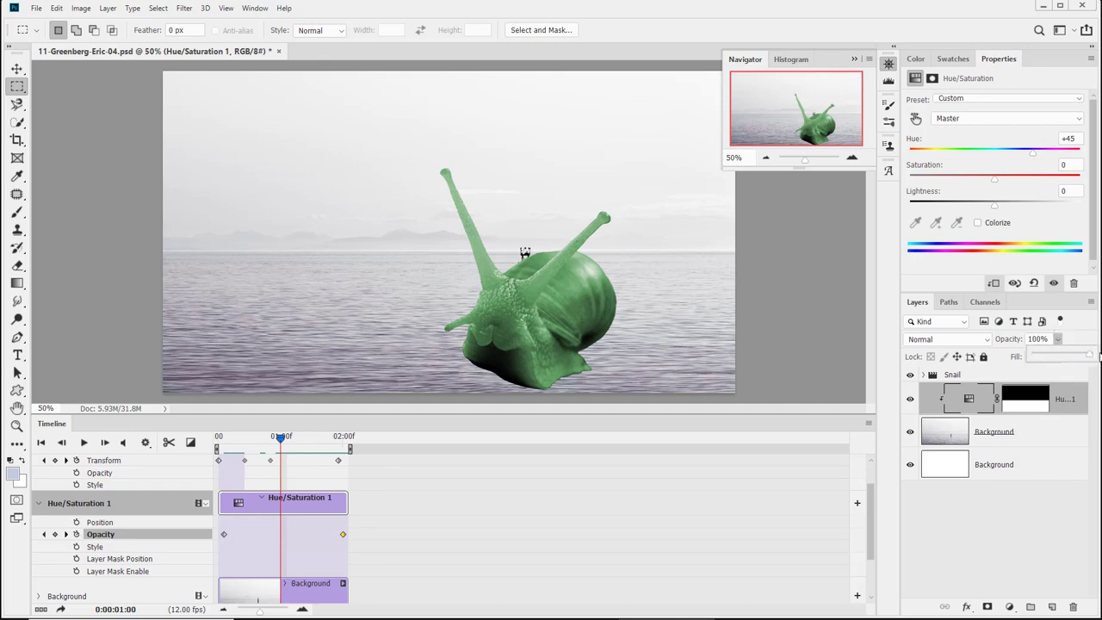
# - Play the animation to check the sea's color fade, and save the document
pyautogui.click(228, 438)
pyautogui.press('space')
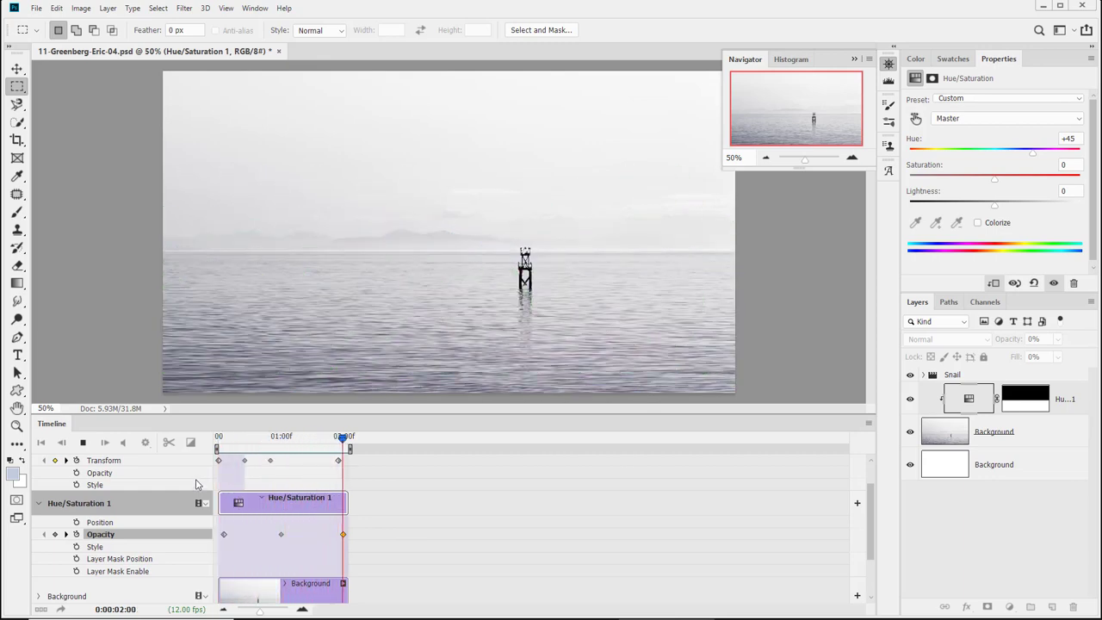
pyautogui.hotkey('ctrl', 's')
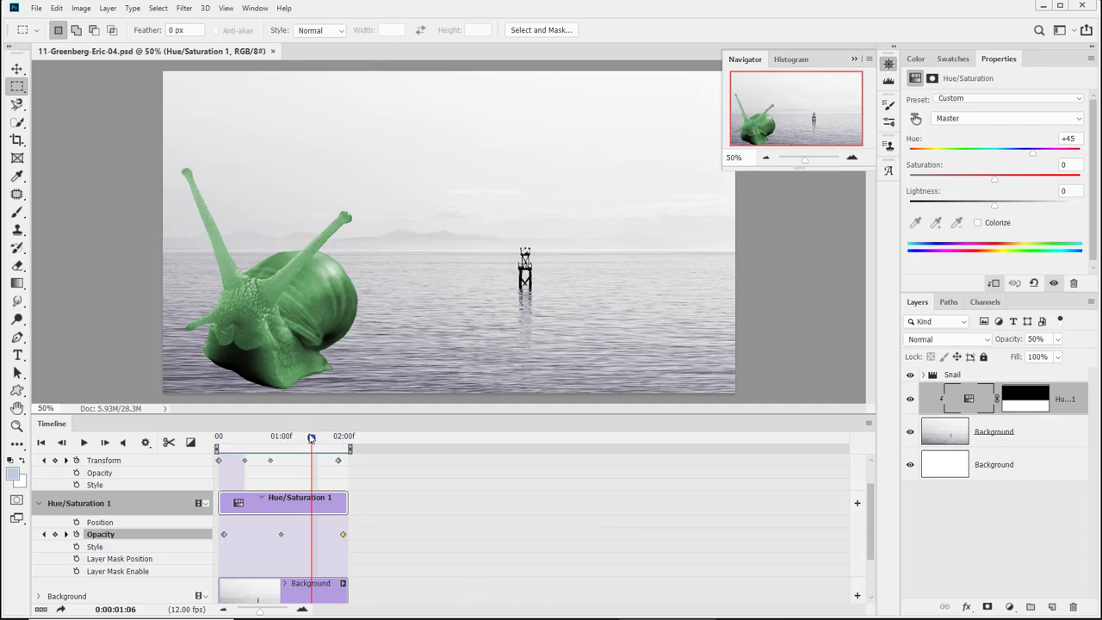
# - Set Style keyframes on the Hue/Saturation 1 track at 0:00:00:03 and 0:00:01:05
pyautogui.moveTo(311, 439); pyautogui.dragTo(217, 438)
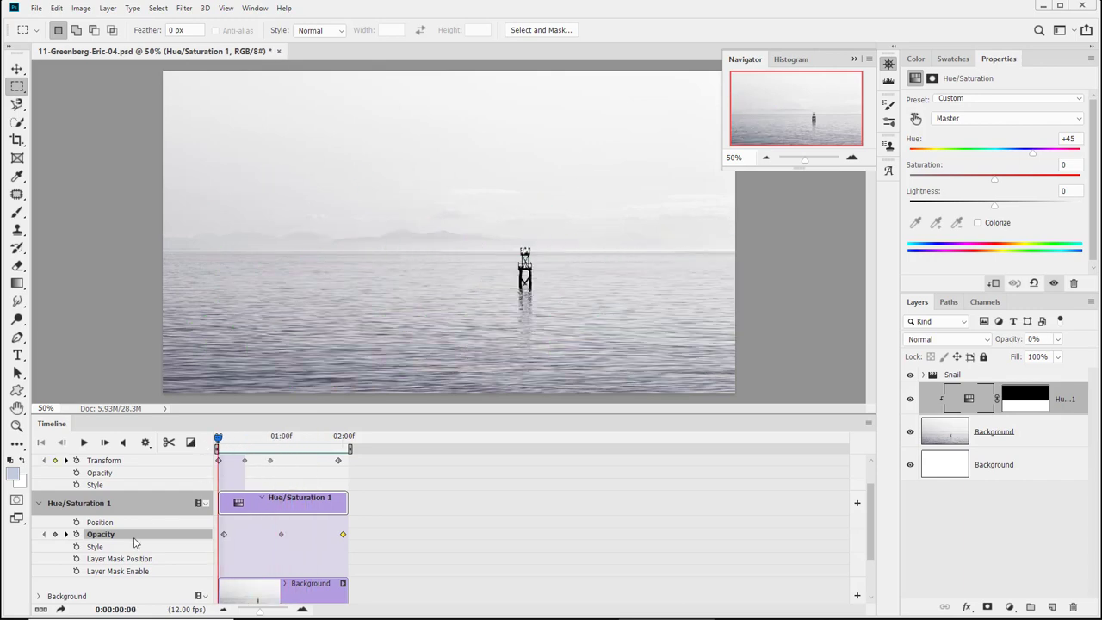
pyautogui.moveTo(218, 439)
pyautogui.mouseDown()
pyautogui.moveTo(243, 439)
pyautogui.moveTo(233, 439)
pyautogui.mouseUp()
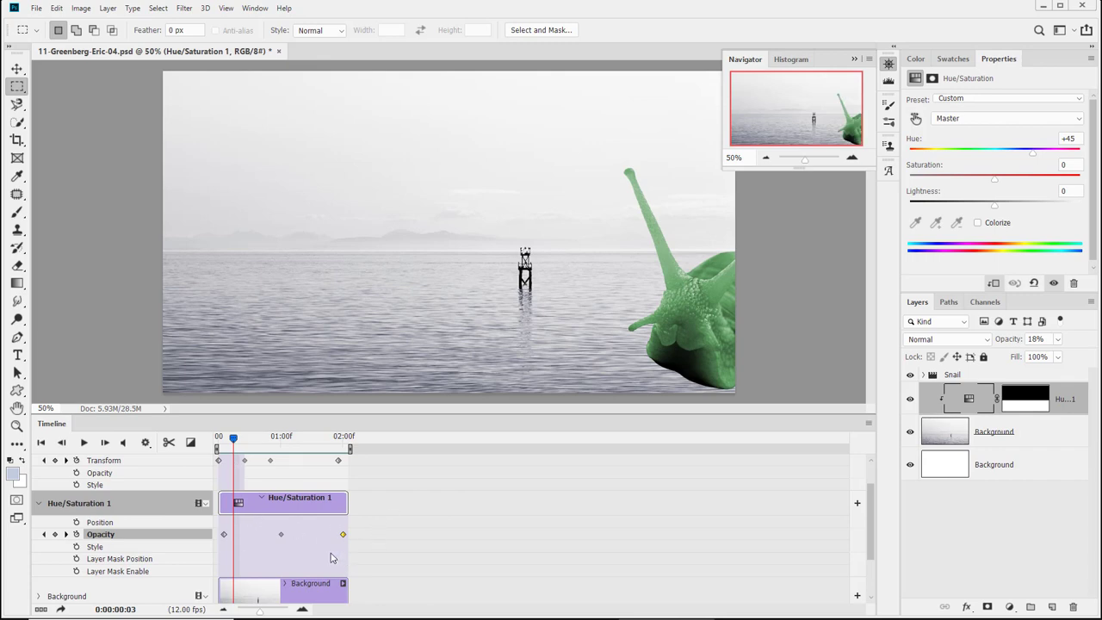
pyautogui.click(76, 548)
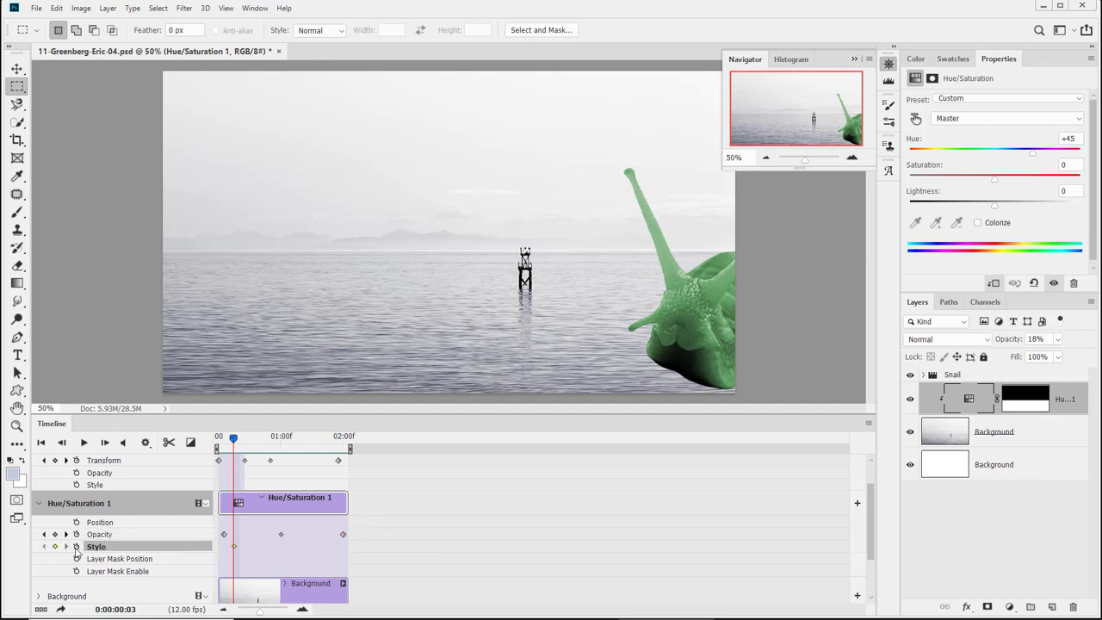
pyautogui.moveTo(232, 441); pyautogui.dragTo(306, 452)
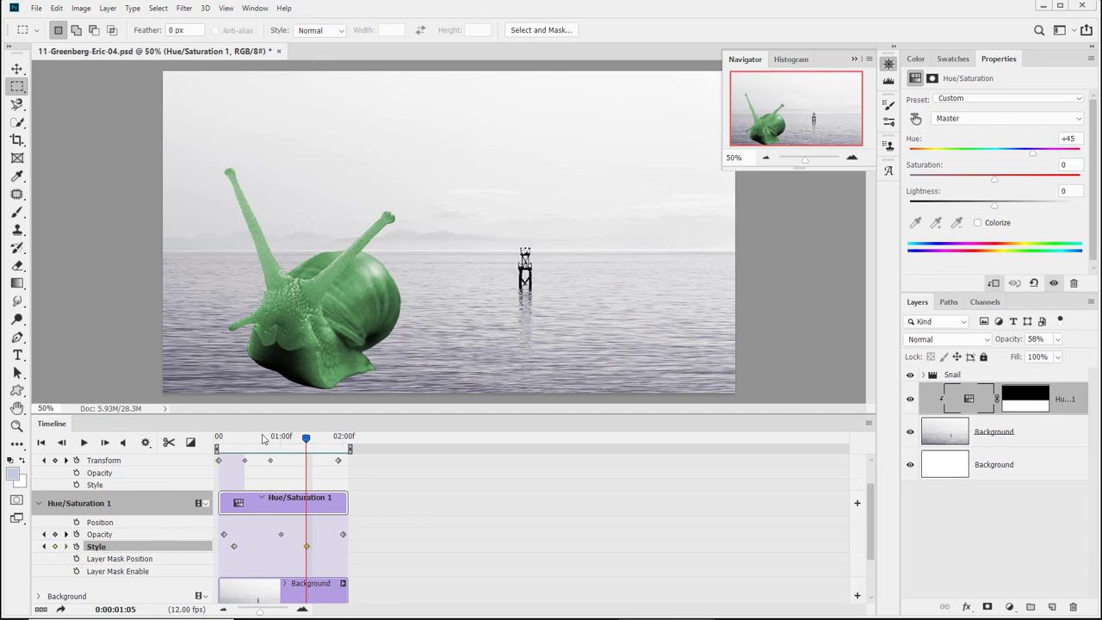
# - With the playhead at 0:00:00:09, turn on a Color Overlay style for the Hue/Saturation layer with the Multiply blend mode
pyautogui.moveTo(305, 438); pyautogui.dragTo(267, 462)
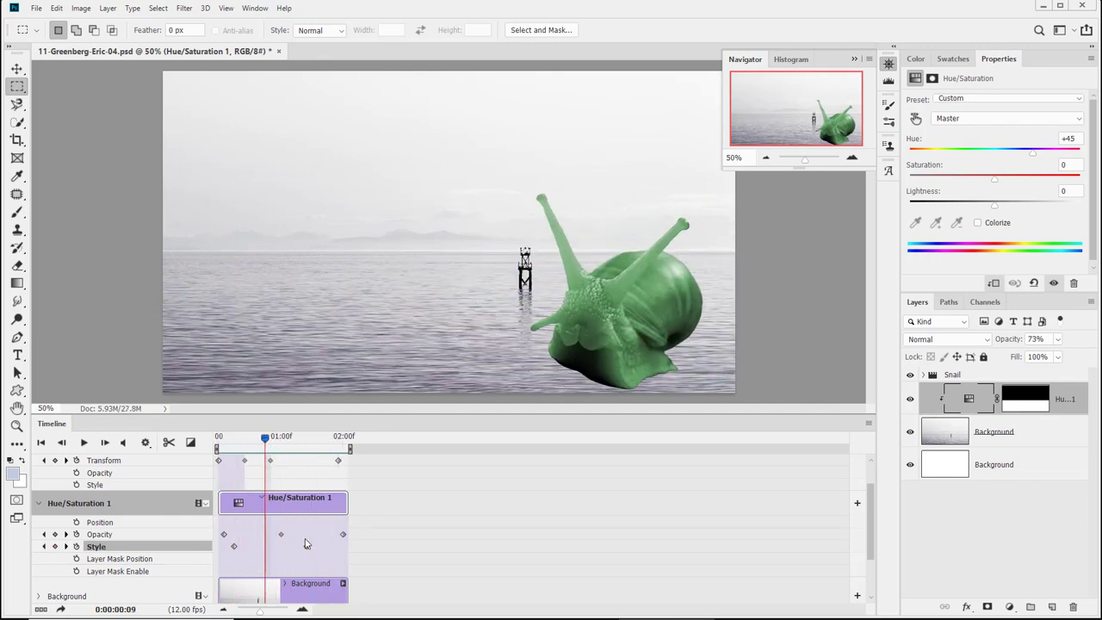
pyautogui.doubleClick(930, 413)
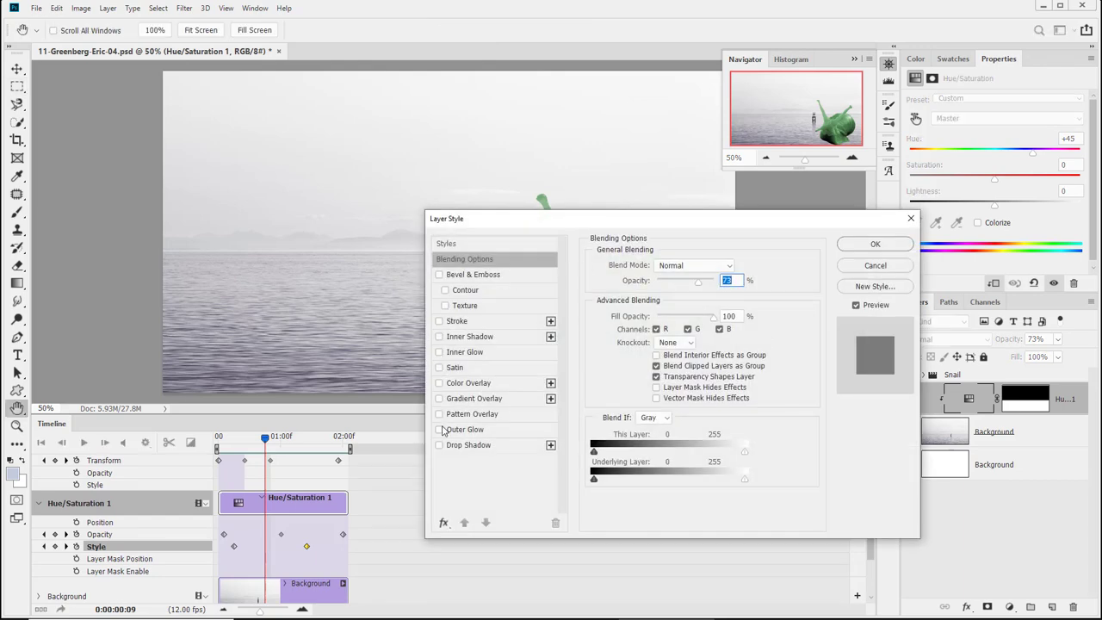
pyautogui.click(439, 383)
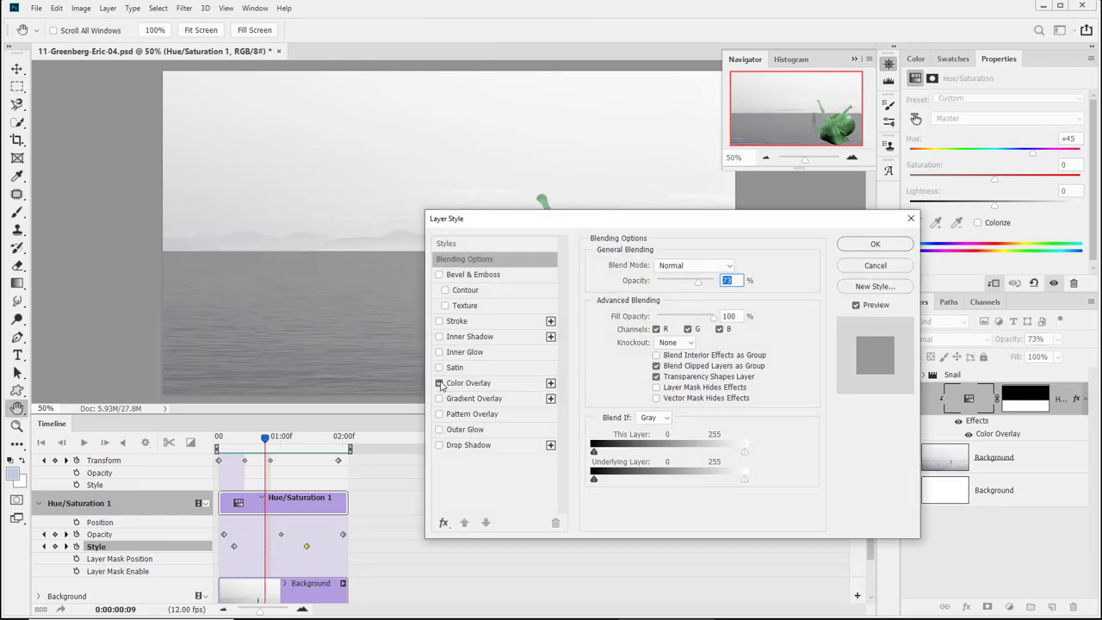
pyautogui.click(499, 387)
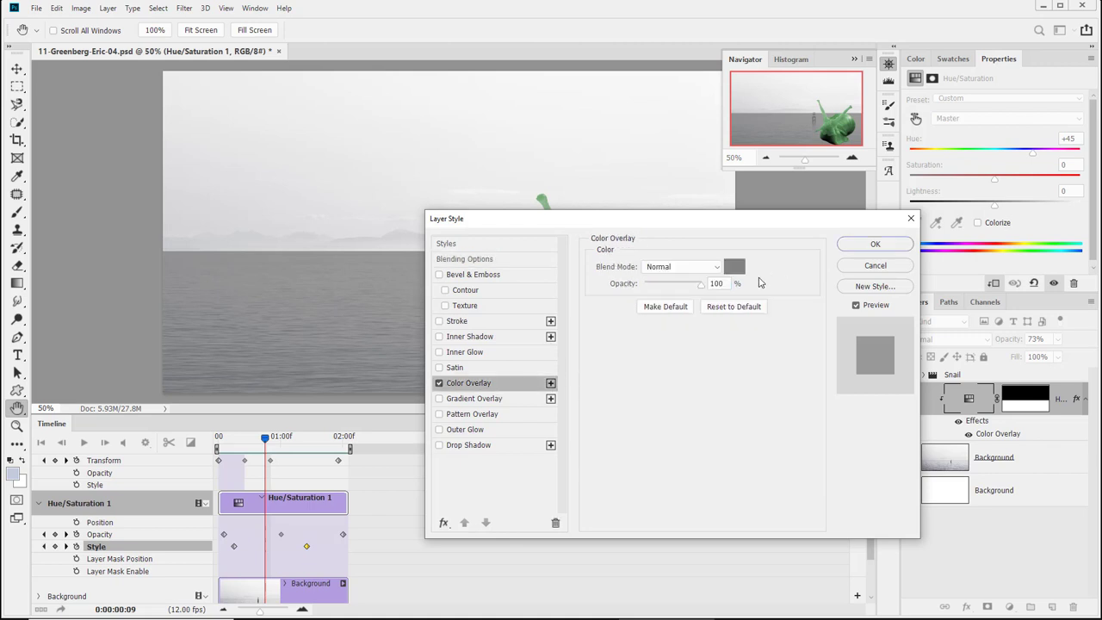
pyautogui.click(688, 270)
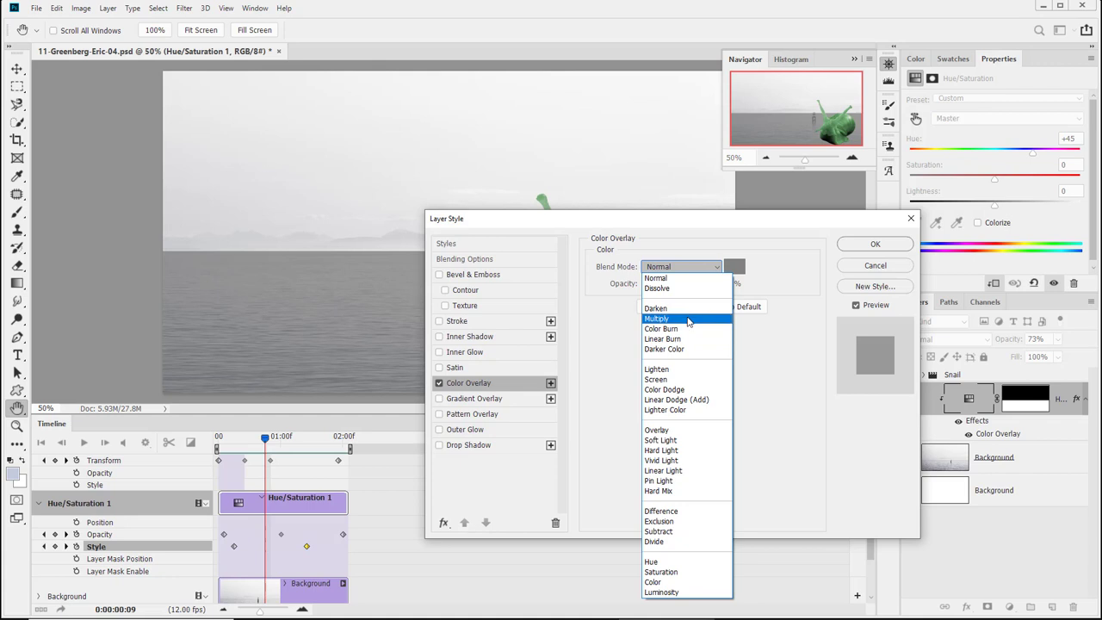
pyautogui.click(688, 320)
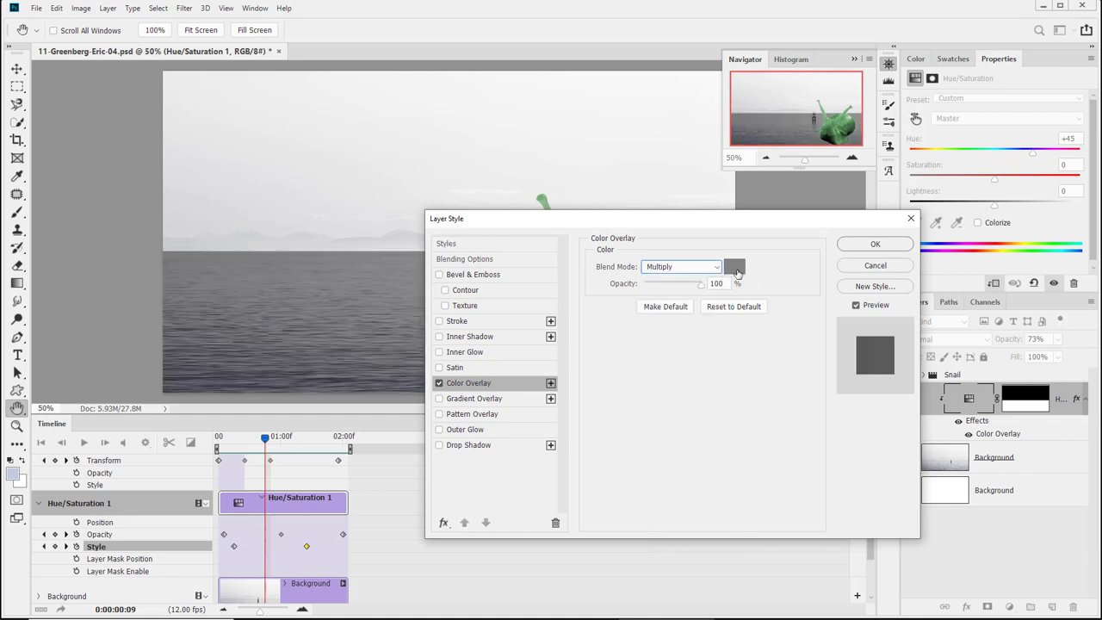
# - Set the Color Overlay's color to blue 4c89d5 and apply the layer style
pyautogui.click(736, 271)
pyautogui.click(580, 317)
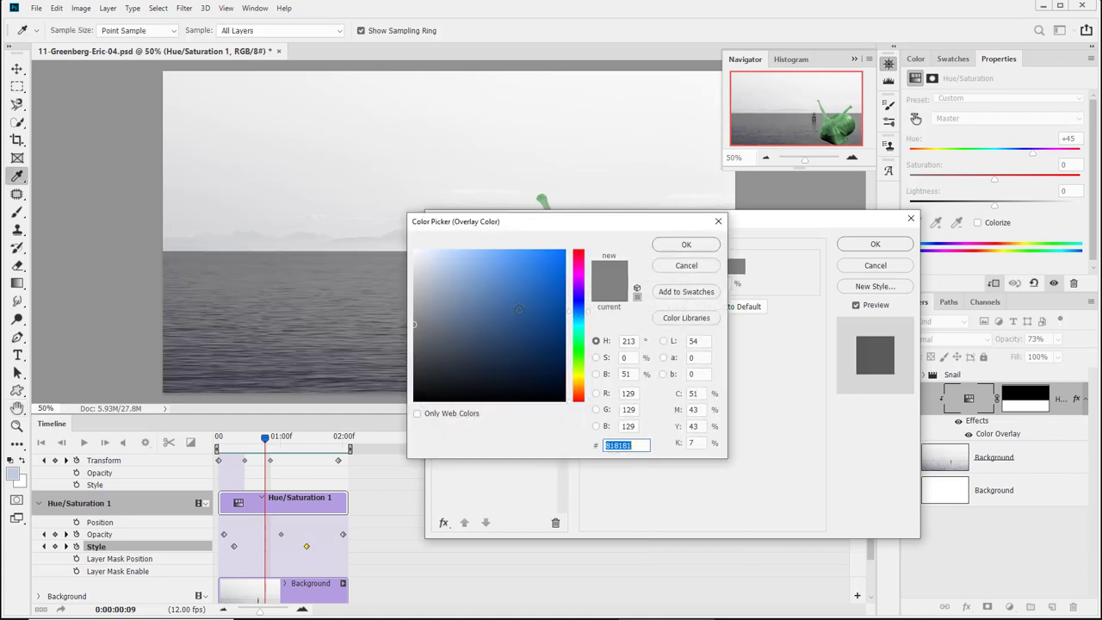
pyautogui.write('4c89d5')
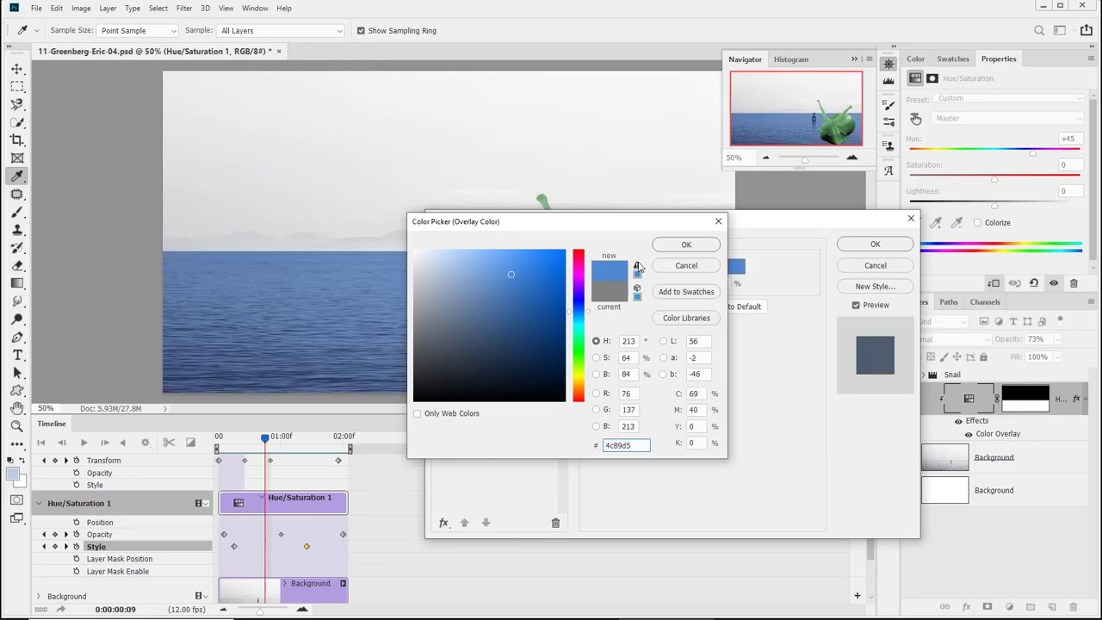
pyautogui.hotkey('ctrl', 'a')
pyautogui.click(687, 244)
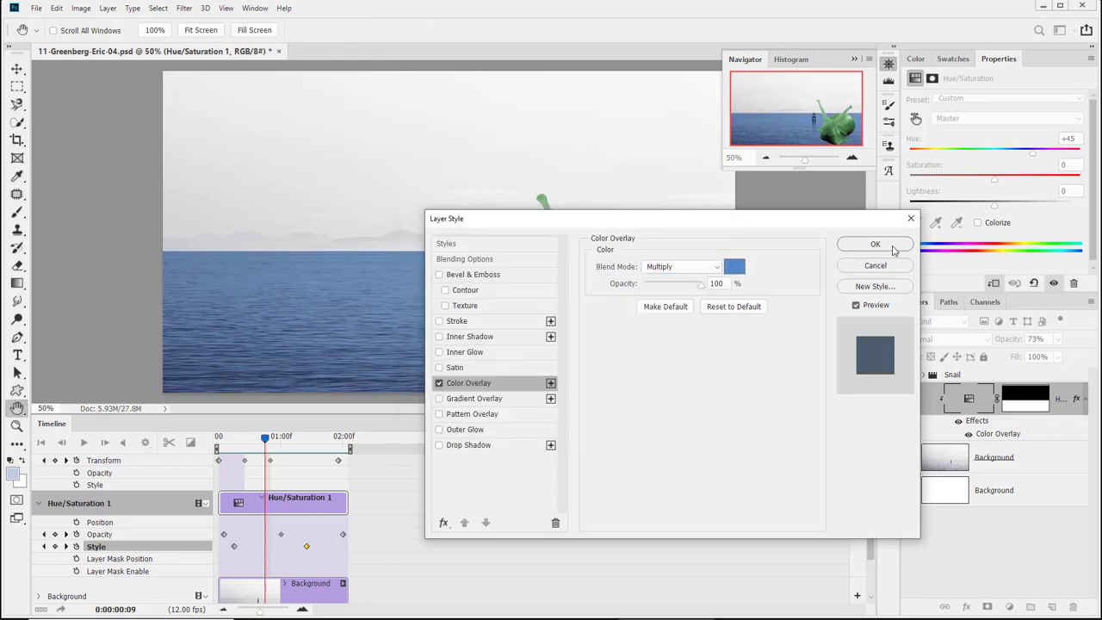
pyautogui.click(875, 244)
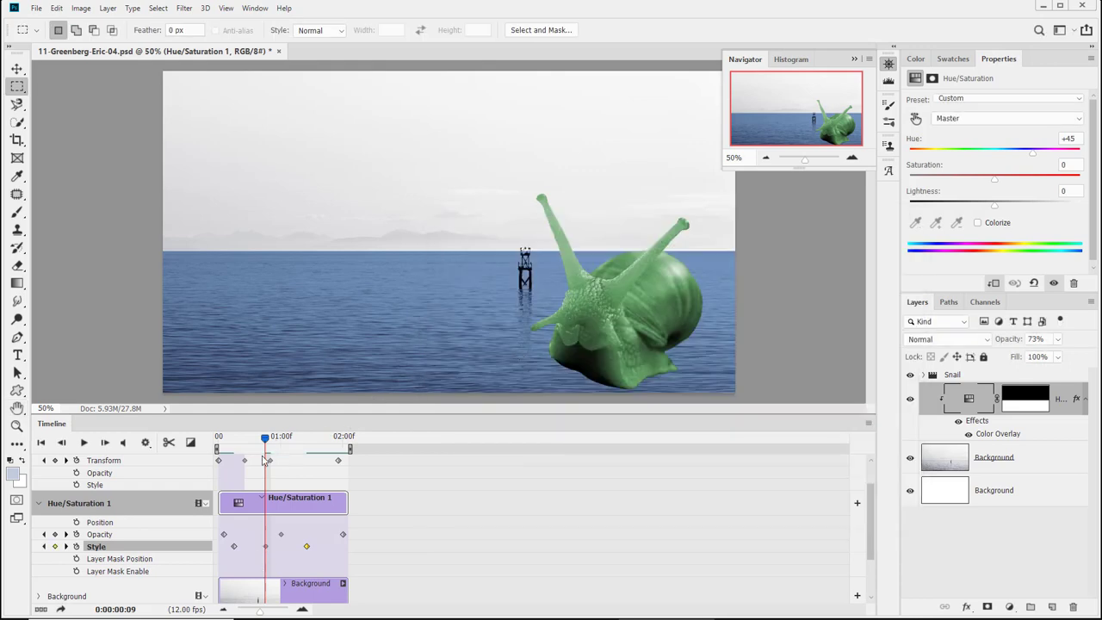
# - Move the middle Opacity keyframe on the Hue/Saturation 1 track to 0:00:01:05, in line with the last Style keyframe
pyautogui.moveTo(266, 441); pyautogui.dragTo(317, 479)
pyautogui.moveTo(285, 534); pyautogui.dragTo(307, 534)
pyautogui.click(307, 546)
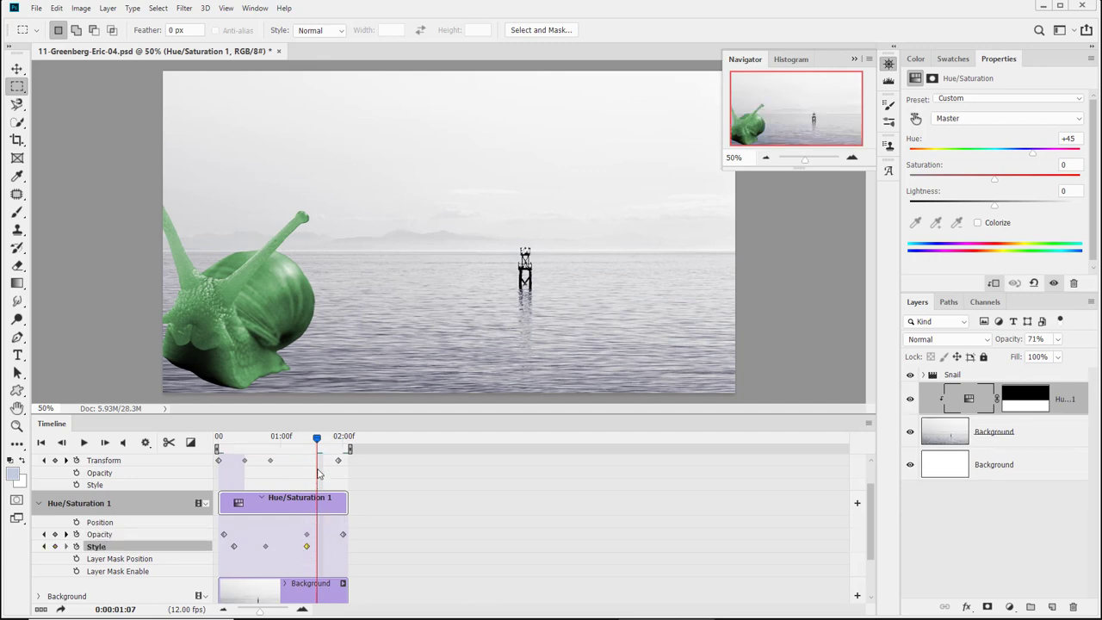
# - Play the animation from the start to review the blue overlay, return the playhead to 0:00:00:00 and save the document
pyautogui.moveTo(317, 440); pyautogui.dragTo(217, 464)
pyautogui.press('space')
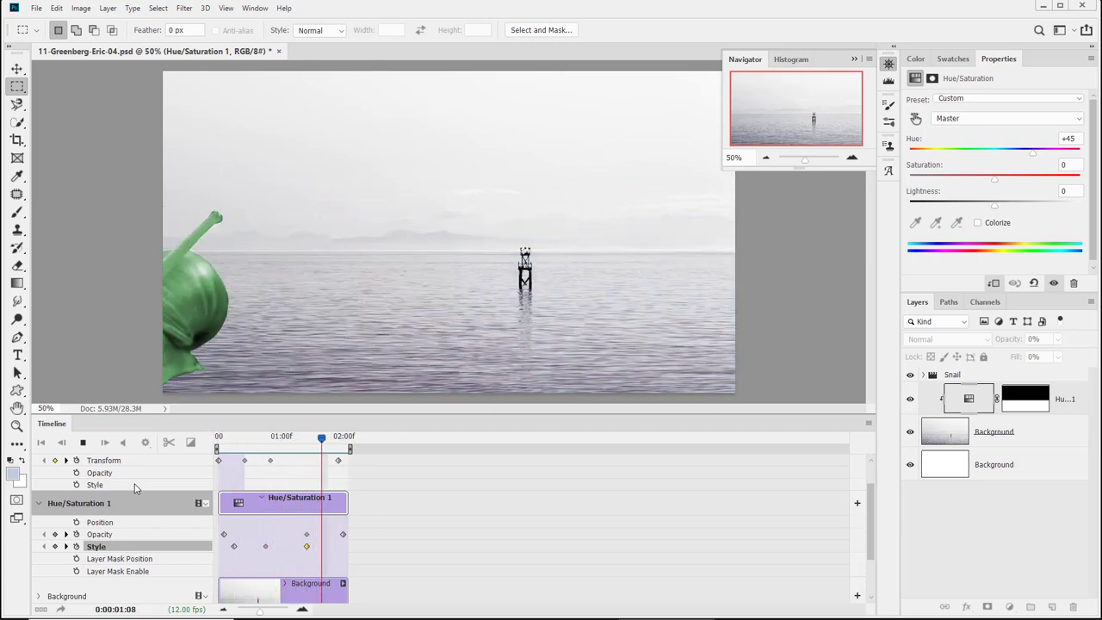
pyautogui.press('space')
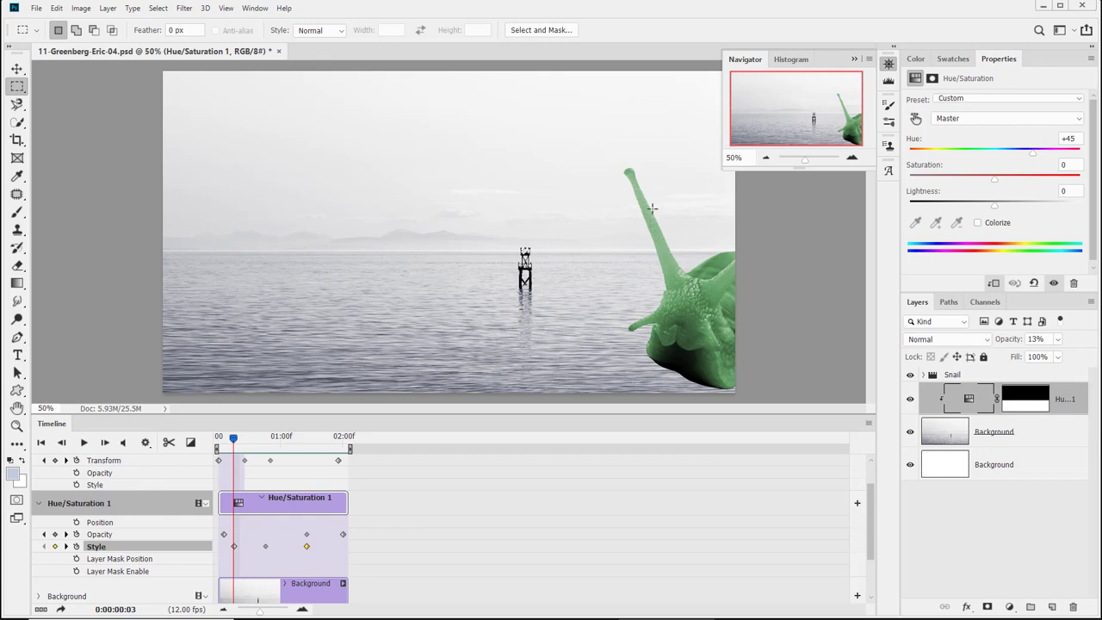
pyautogui.moveTo(232, 442); pyautogui.dragTo(212, 540)
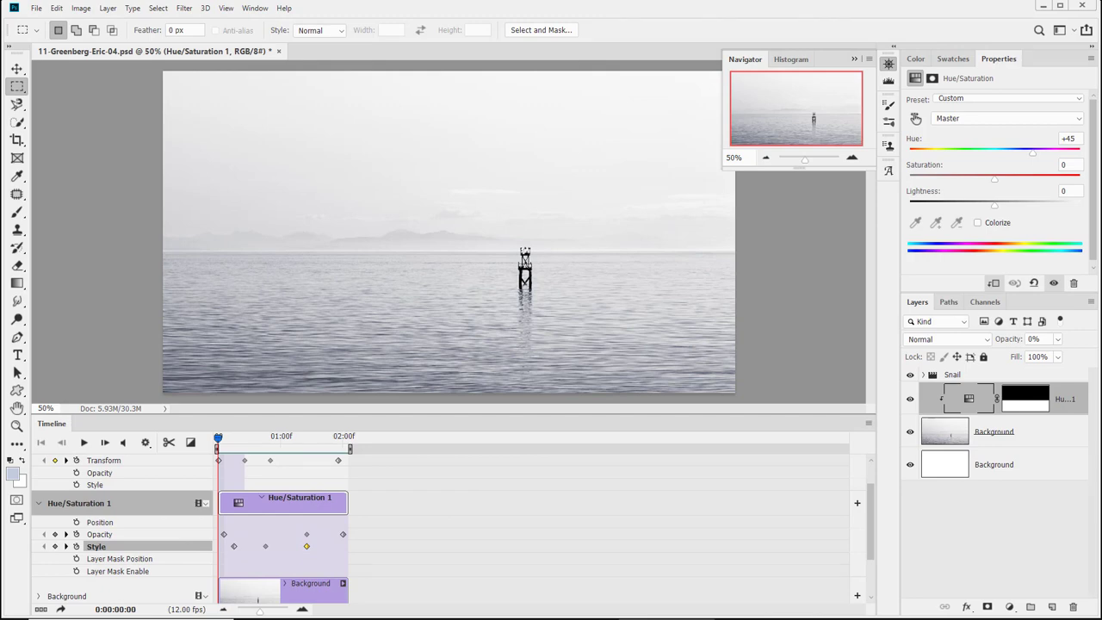
pyautogui.hotkey('ctrl', 's')
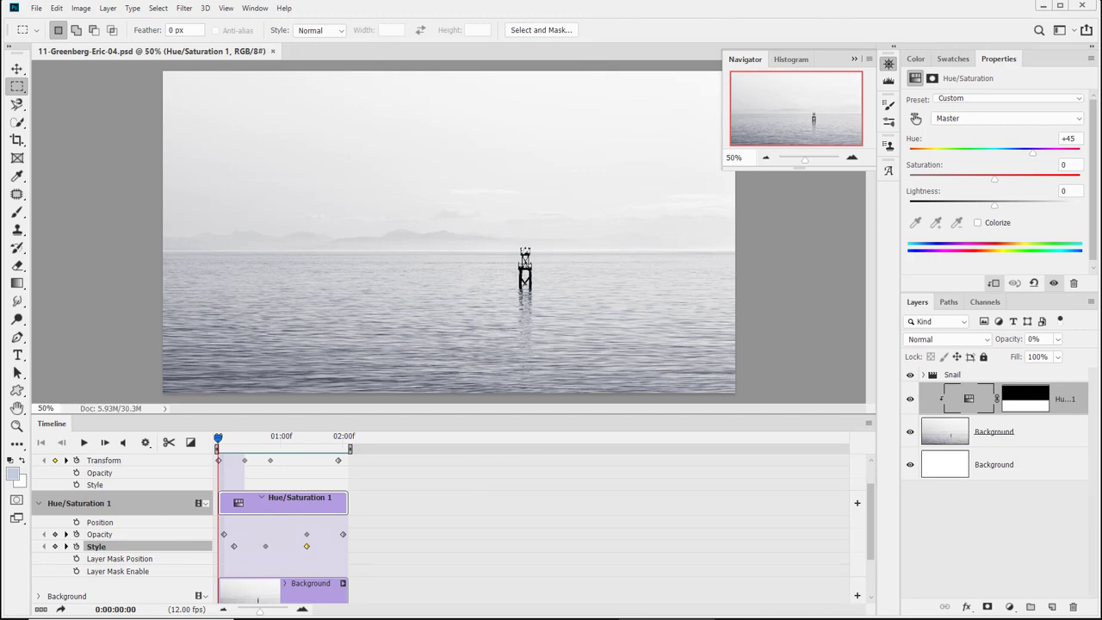